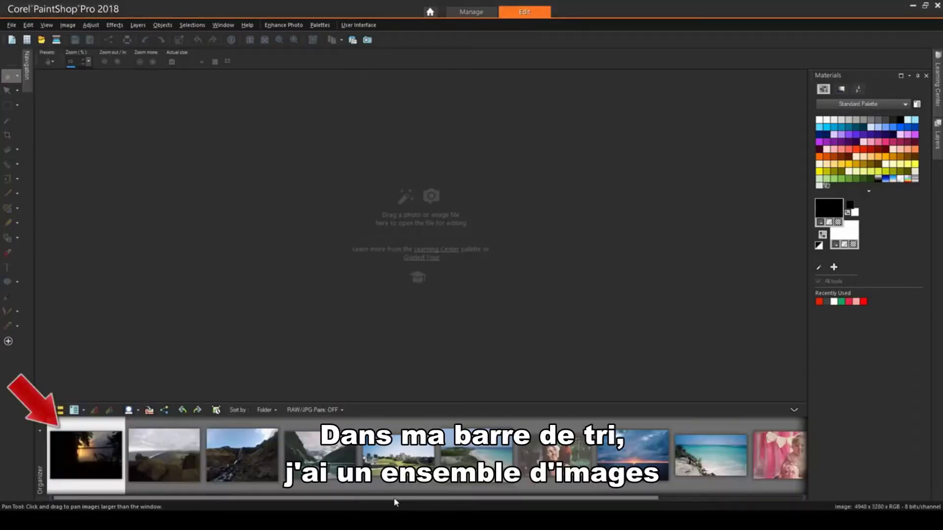
# Open the lakeside sunset photo, collapse the thumbnail strip, and preview Brightness 94
pyautogui.moveTo(394, 501); pyautogui.dragTo(327, 509)
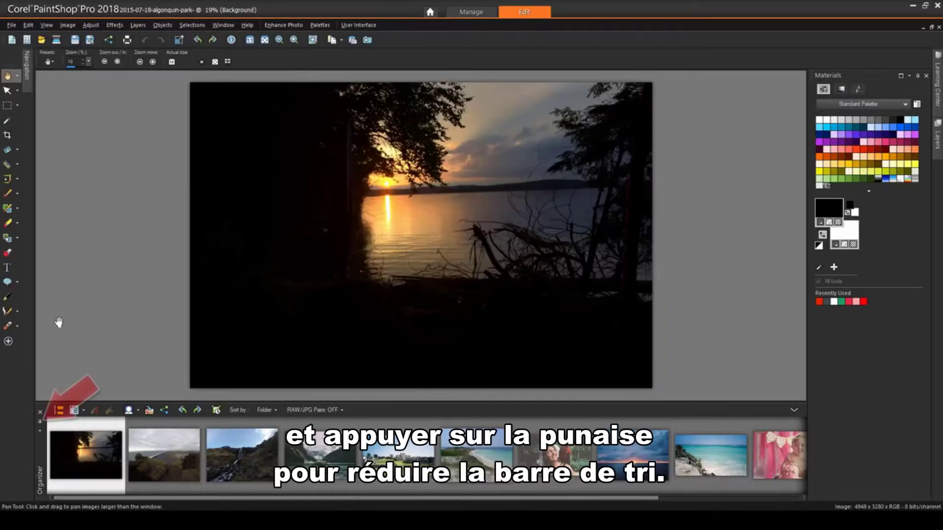
pyautogui.click(40, 422)
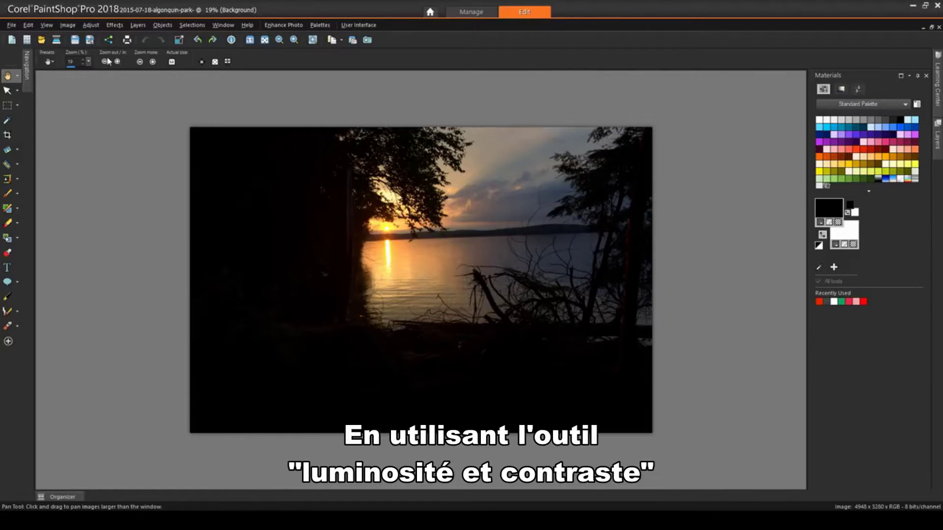
pyautogui.click(91, 25)
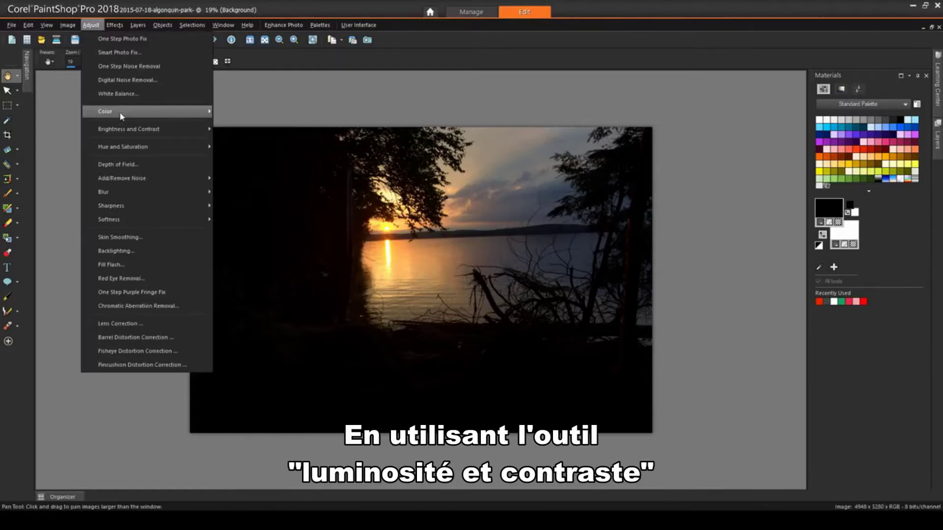
pyautogui.moveTo(123, 135)
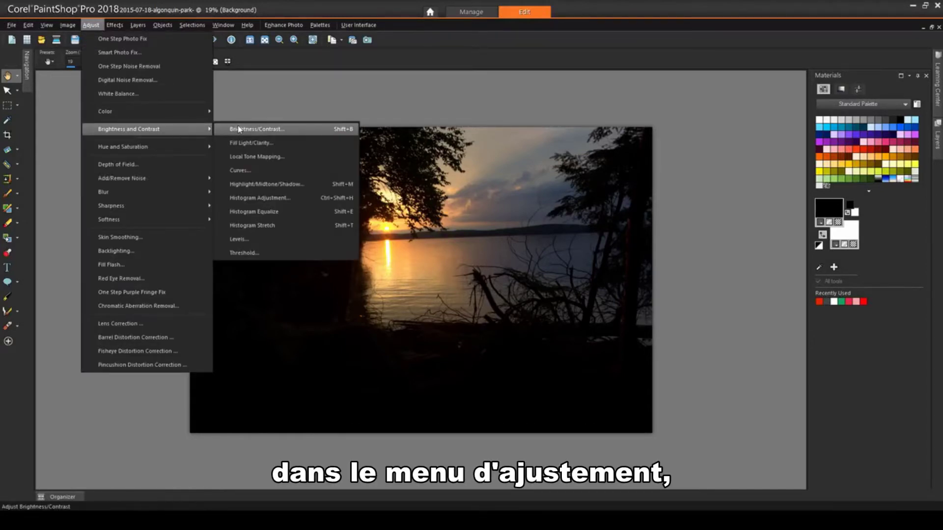
pyautogui.click(256, 129)
pyautogui.moveTo(485, 183); pyautogui.dragTo(637, 183)
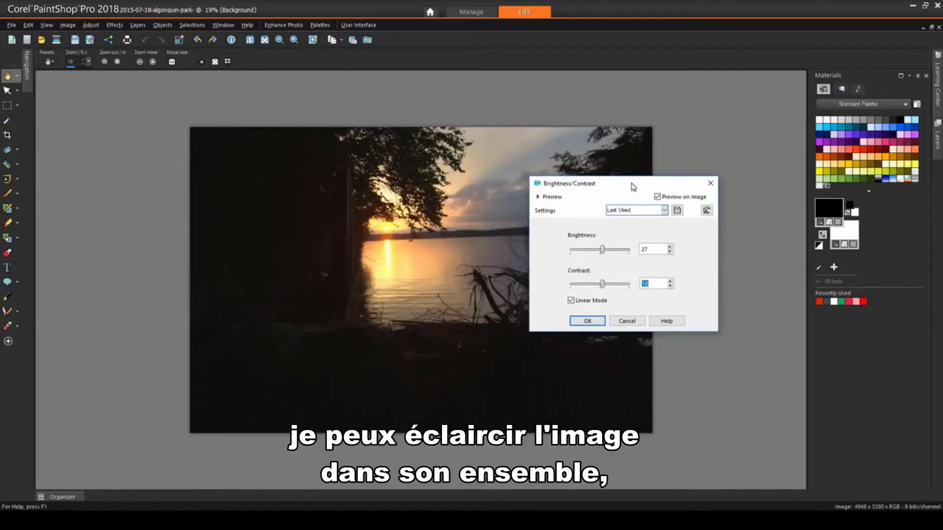
pyautogui.moveTo(603, 250)
pyautogui.mouseDown()
pyautogui.moveTo(623, 255)
pyautogui.moveTo(611, 255)
pyautogui.mouseUp()
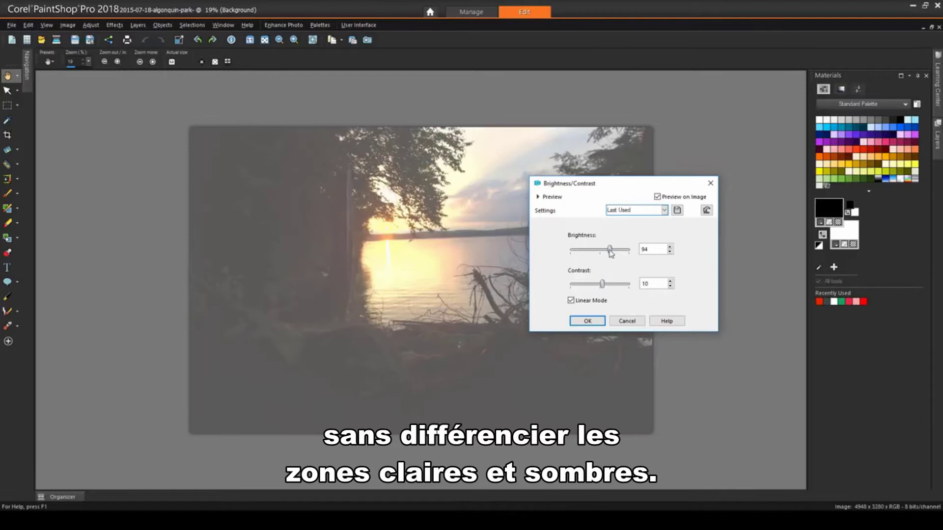
# Discard the brightness change and raise Fill Light to 120 in Fill Light/Clarity
pyautogui.click(633, 324)
pyautogui.click(91, 25)
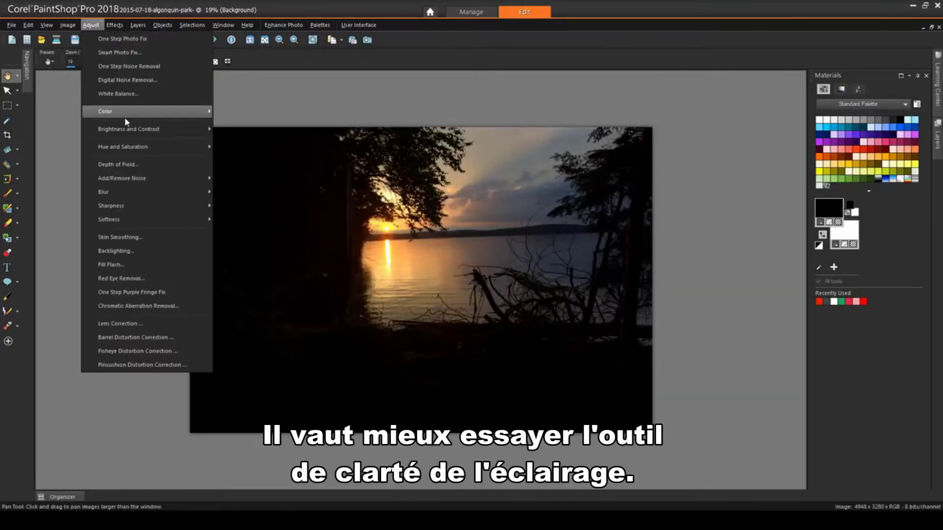
pyautogui.moveTo(128, 134)
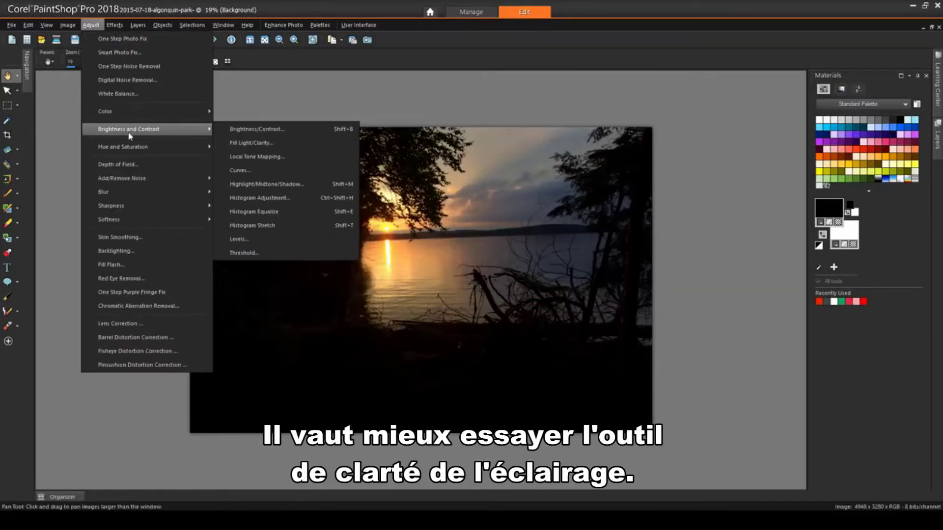
pyautogui.click(232, 143)
pyautogui.moveTo(644, 173); pyautogui.dragTo(658, 186)
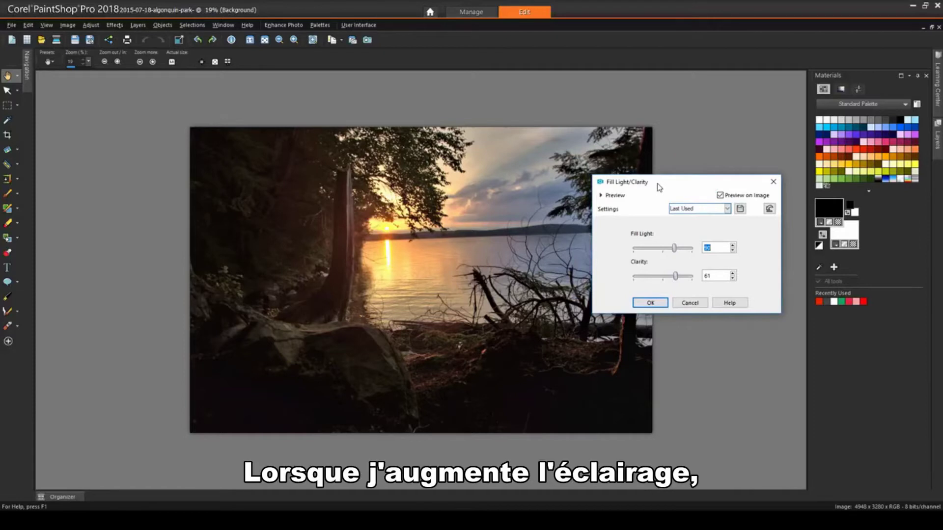
pyautogui.click(733, 245)
pyautogui.click(733, 246)
pyautogui.click(733, 245)
pyautogui.click(732, 245)
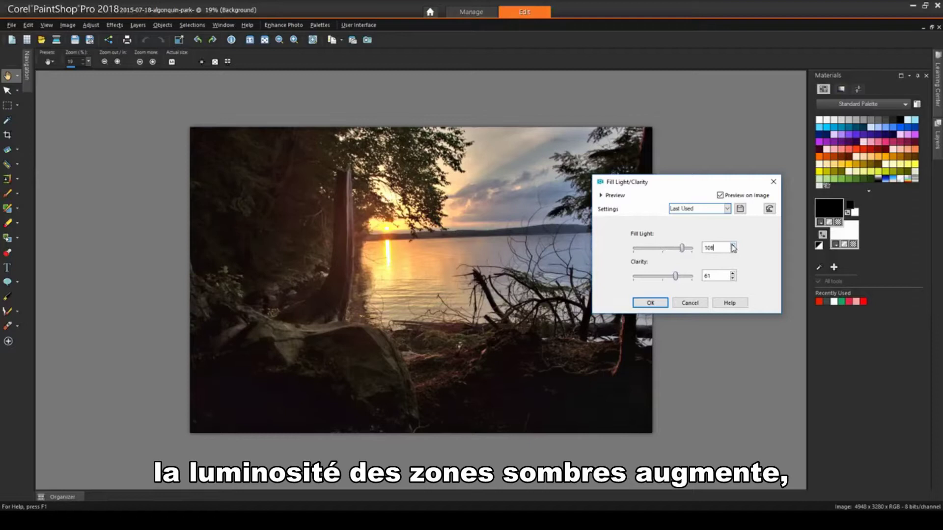
pyautogui.click(733, 245)
pyautogui.click(733, 245)
pyautogui.click(733, 246)
pyautogui.click(733, 245)
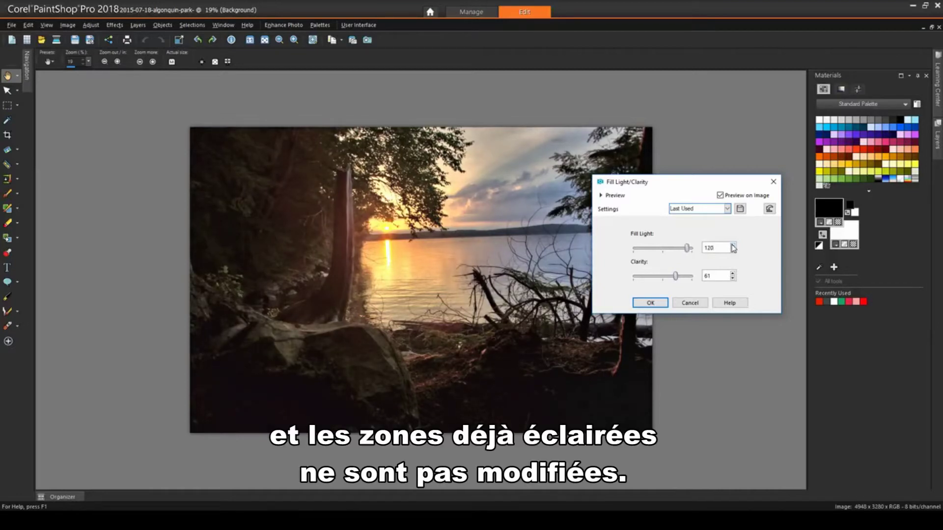
# Raise Clarity to 95, compare with the original, and apply the adjustment
pyautogui.click(733, 274)
pyautogui.click(733, 274)
pyautogui.click(733, 273)
pyautogui.click(733, 273)
pyautogui.click(733, 274)
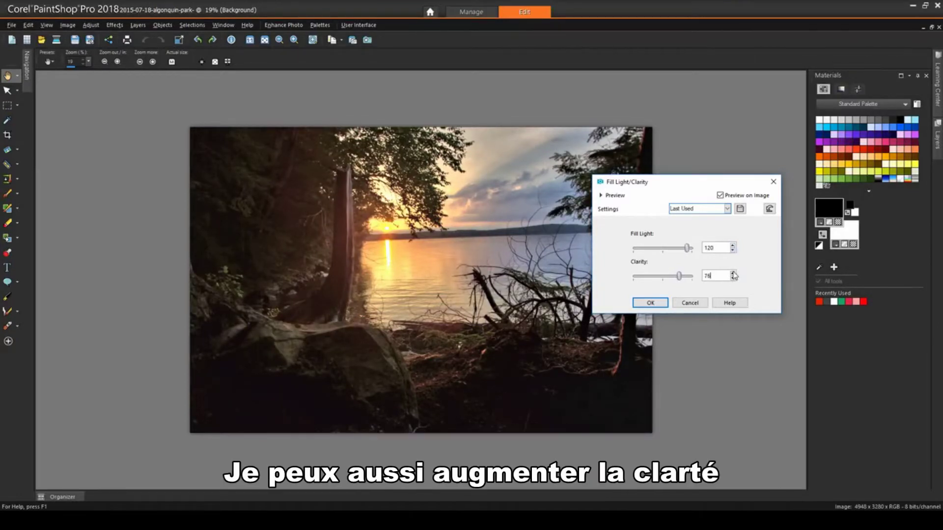
pyautogui.click(733, 274)
pyautogui.click(733, 273)
pyautogui.click(732, 273)
pyautogui.click(732, 274)
pyautogui.click(733, 274)
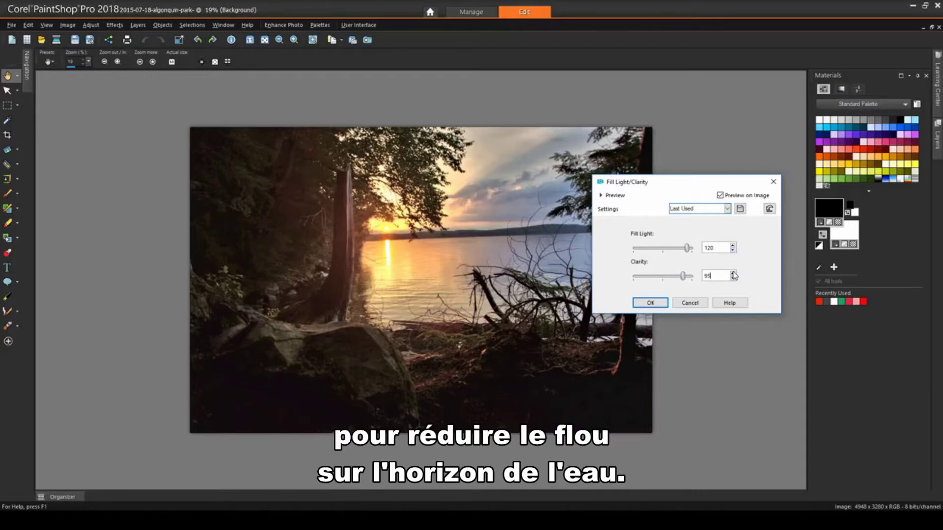
pyautogui.click(720, 195)
pyautogui.click(720, 195)
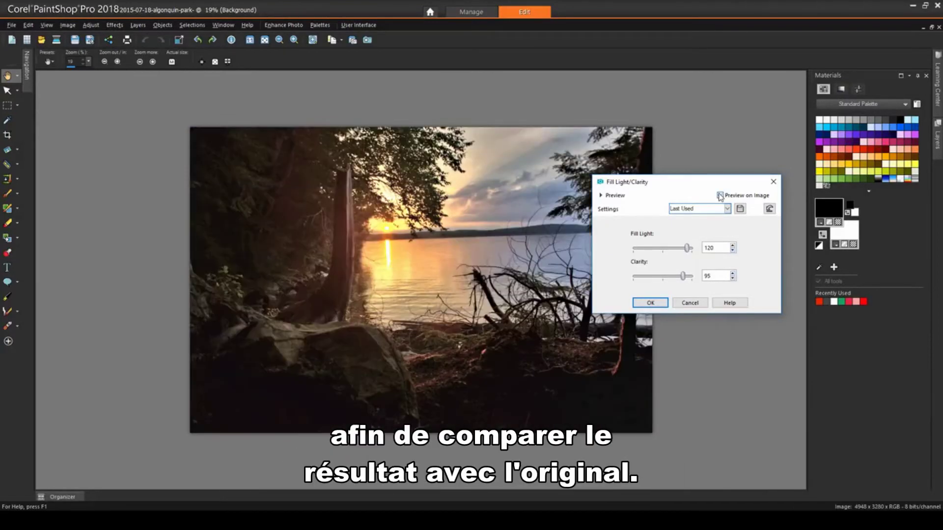
pyautogui.click(664, 306)
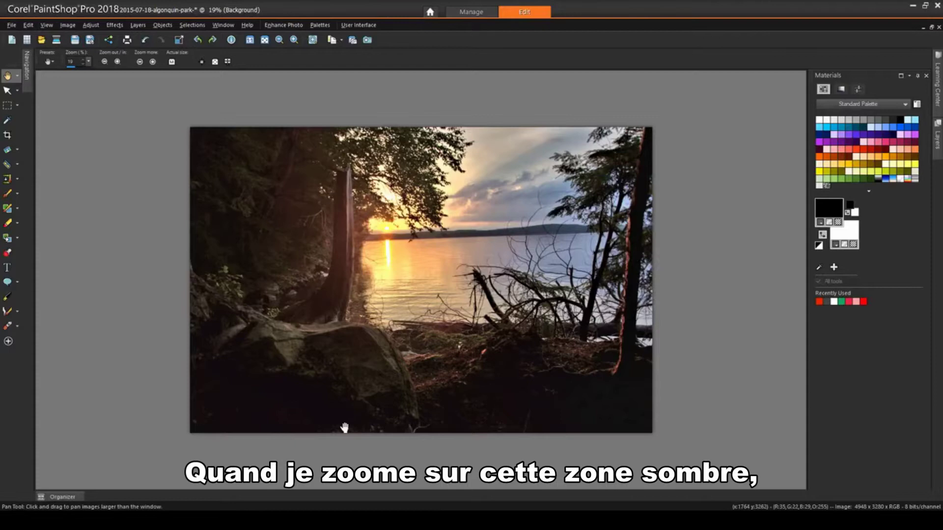
# Zoom into the dark trees and rock, apply One Step Noise Removal, then zoom back to 25%
pyautogui.scroll(1, 338, 415)
pyautogui.scroll(1, 338, 416)
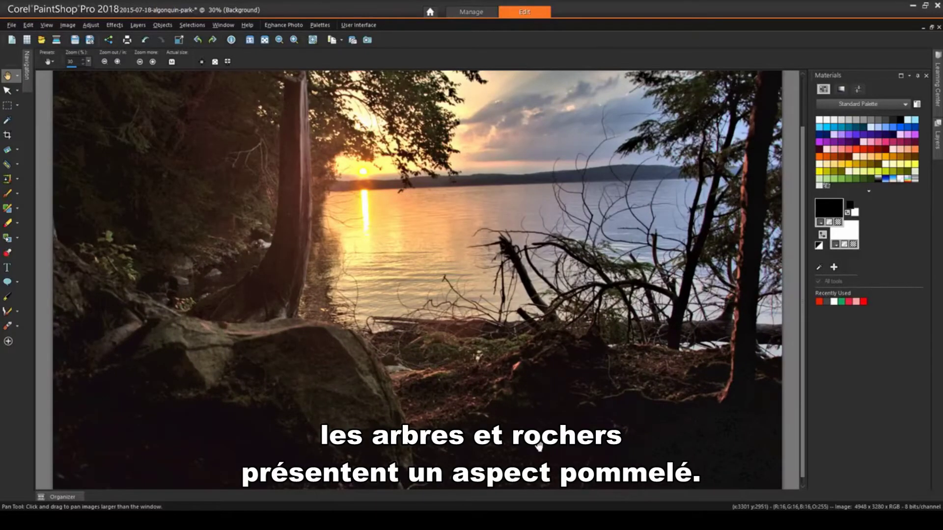
pyautogui.click(97, 28)
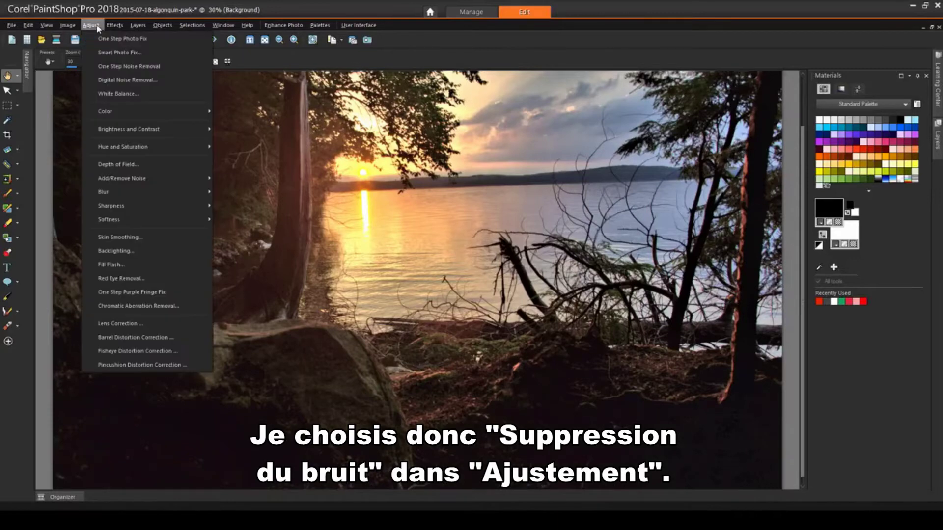
pyautogui.click(108, 67)
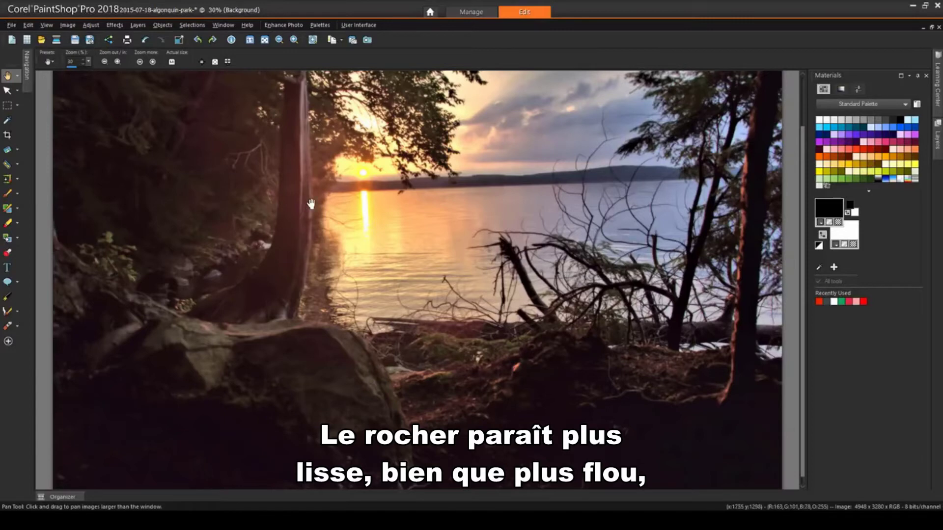
pyautogui.scroll(-1, 307, 204)
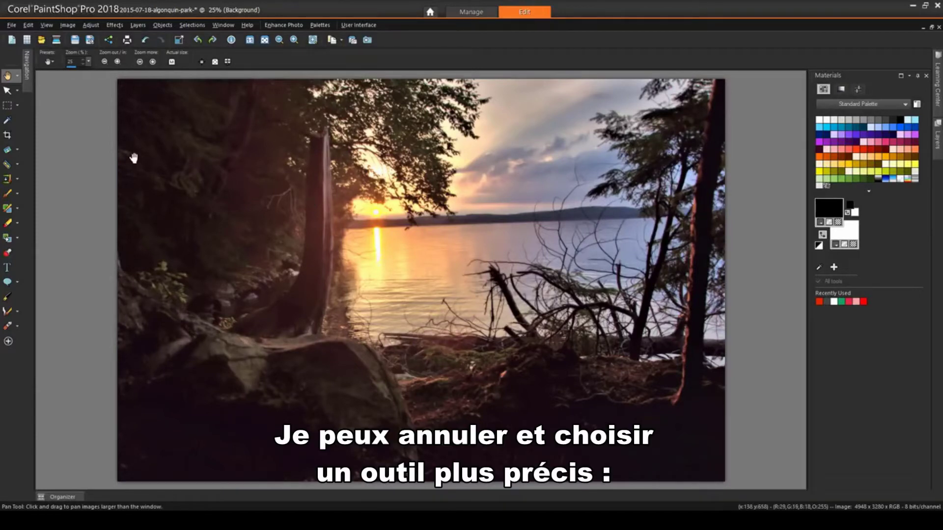
# In Digital Noise Removal, set small, medium and large noise correction to 50 and correction blend to 80
pyautogui.click(91, 26)
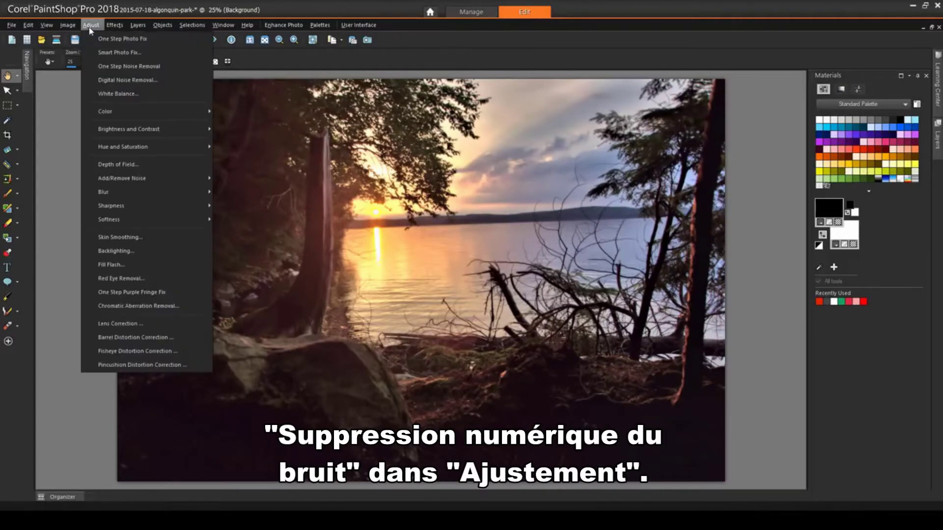
pyautogui.click(100, 81)
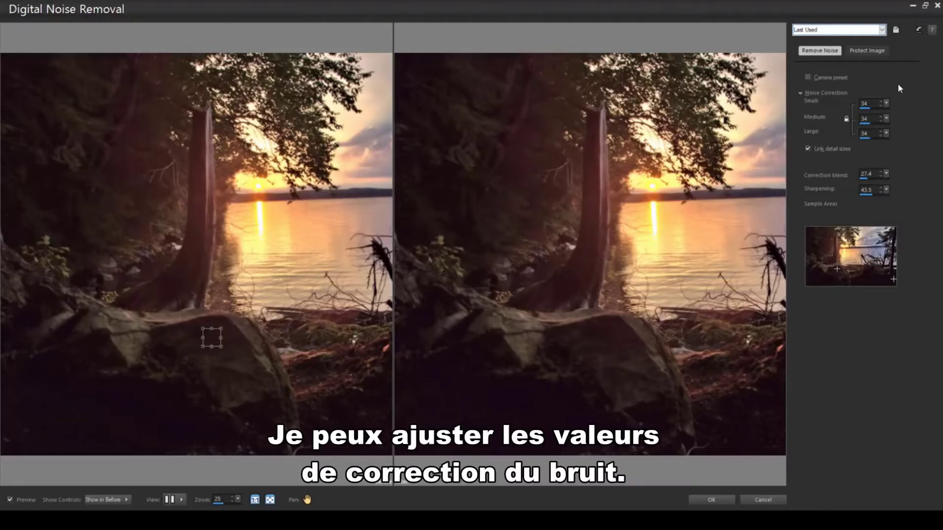
pyautogui.click(883, 102)
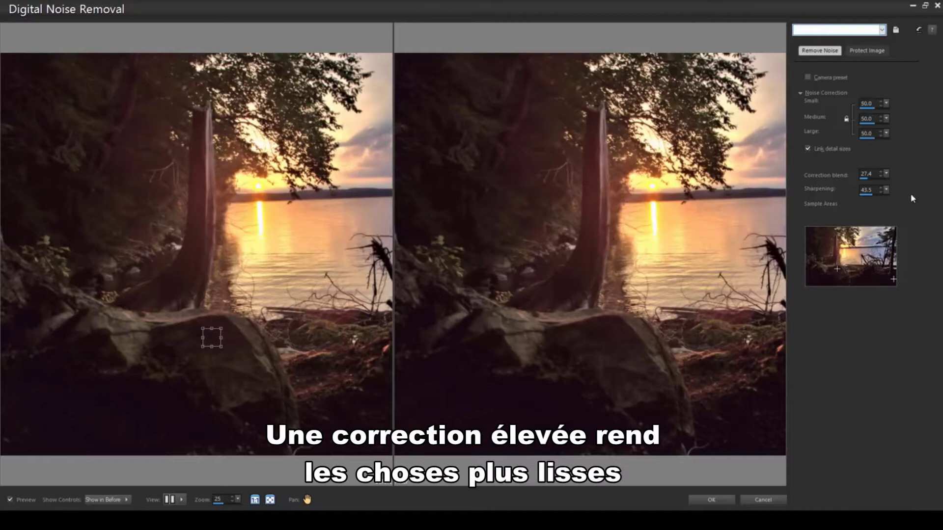
pyautogui.click(882, 173)
pyautogui.click(883, 172)
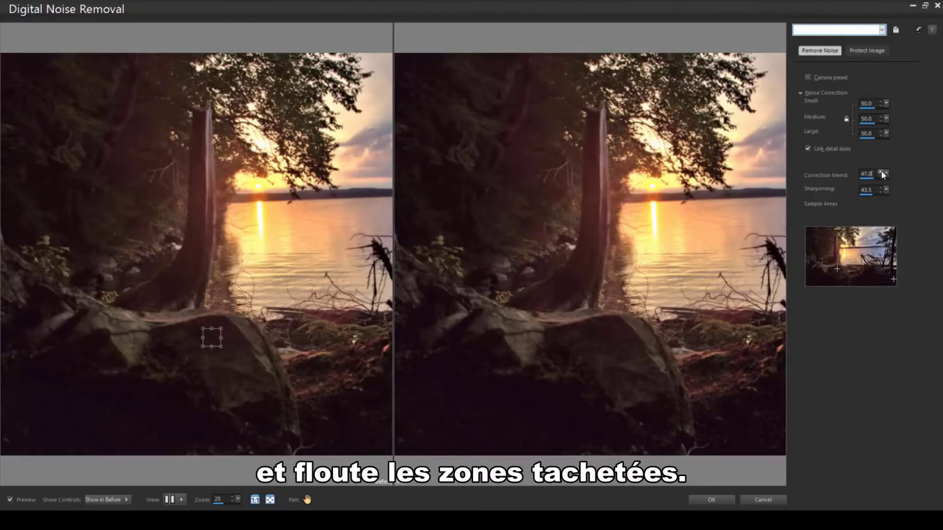
pyautogui.click(883, 172)
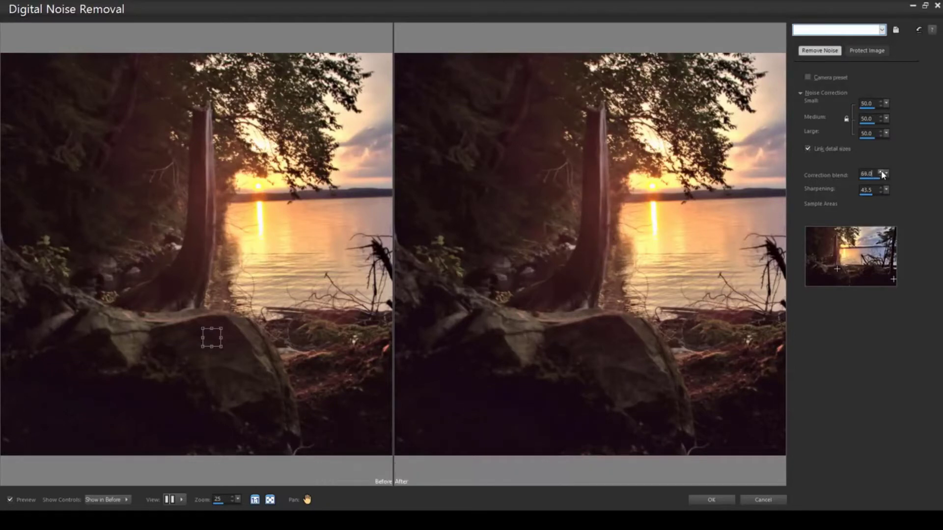
pyautogui.click(883, 173)
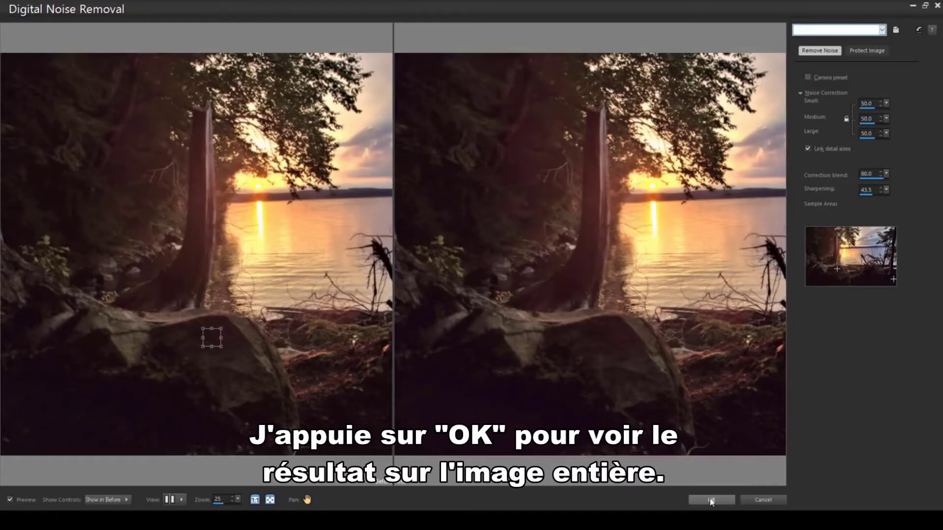
# Apply the noise removal, then raise Fill Light from 37 to 93 on the harbour sunset photo
pyautogui.click(711, 500)
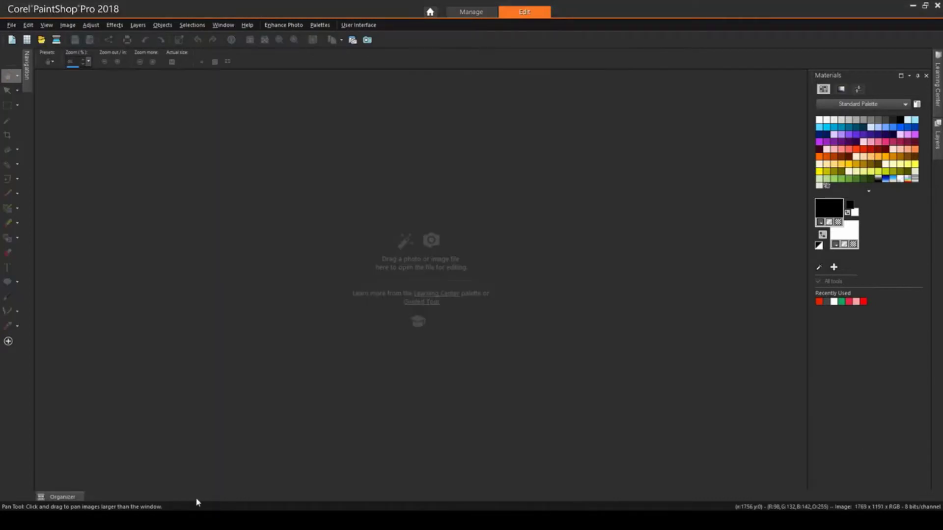
pyautogui.click(62, 497)
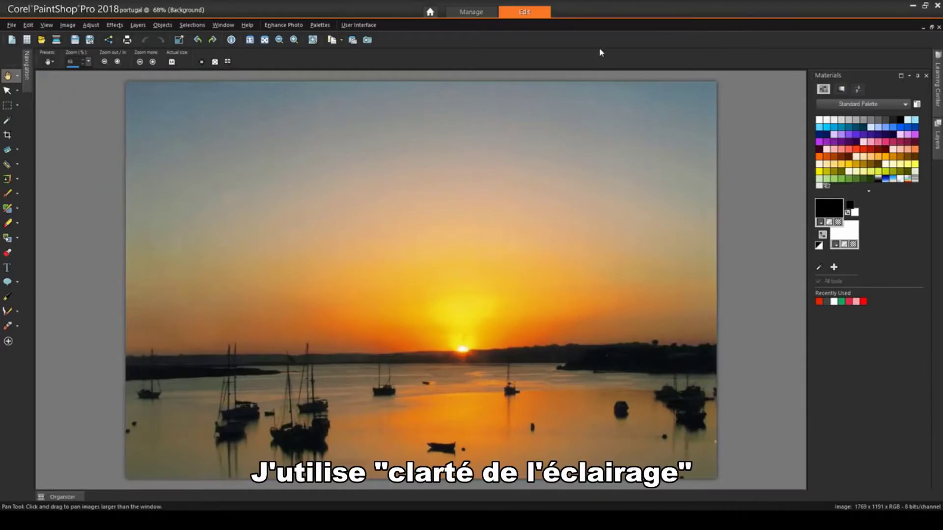
pyautogui.click(90, 25)
pyautogui.moveTo(146, 128)
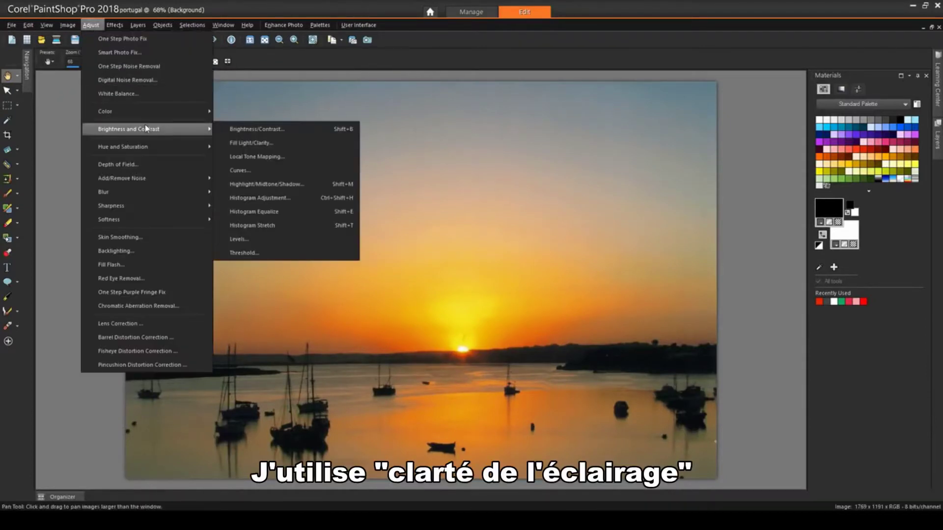
pyautogui.click(234, 143)
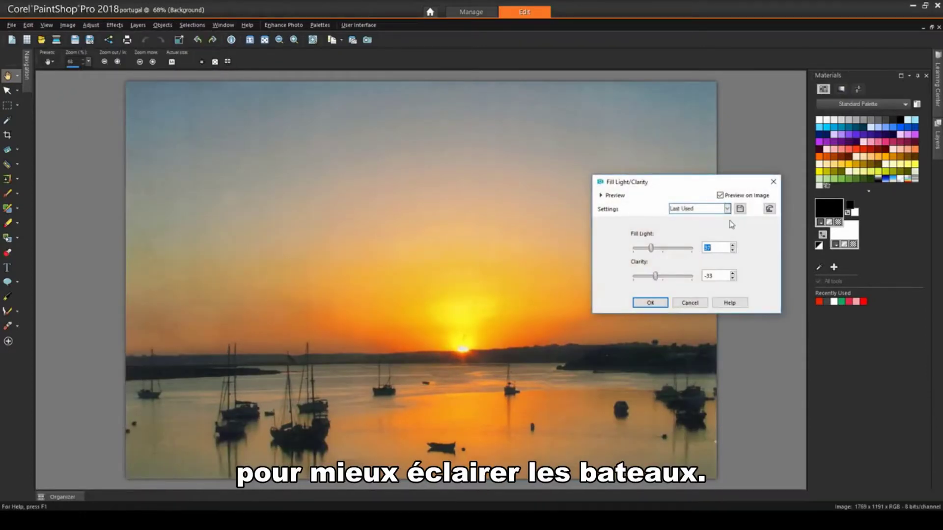
pyautogui.moveTo(652, 249); pyautogui.dragTo(676, 253)
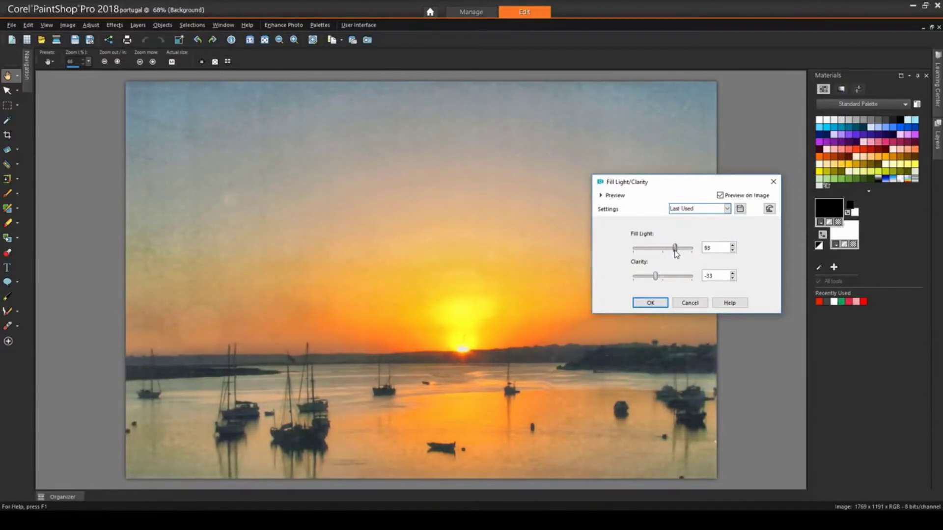
pyautogui.click(649, 303)
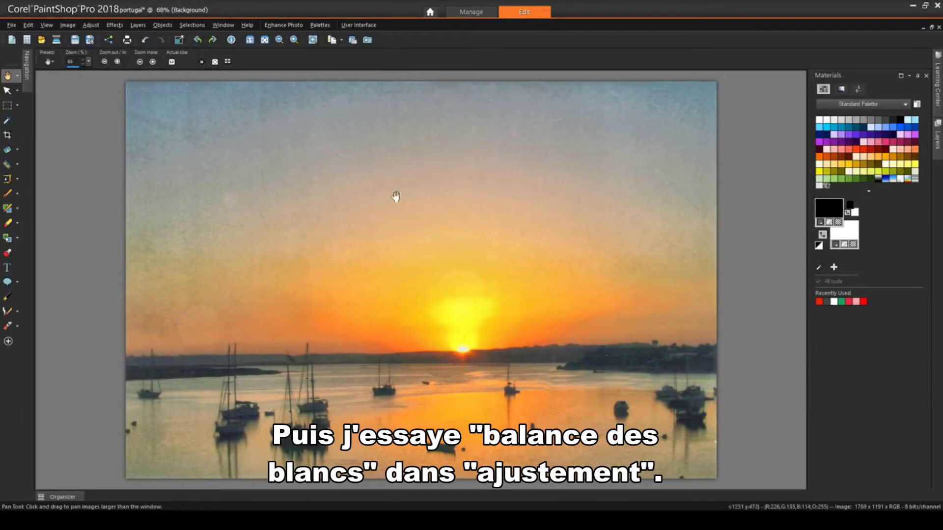
# Apply a cooler white balance with Enhance Temperature 3872 and Tint -10
pyautogui.click(90, 25)
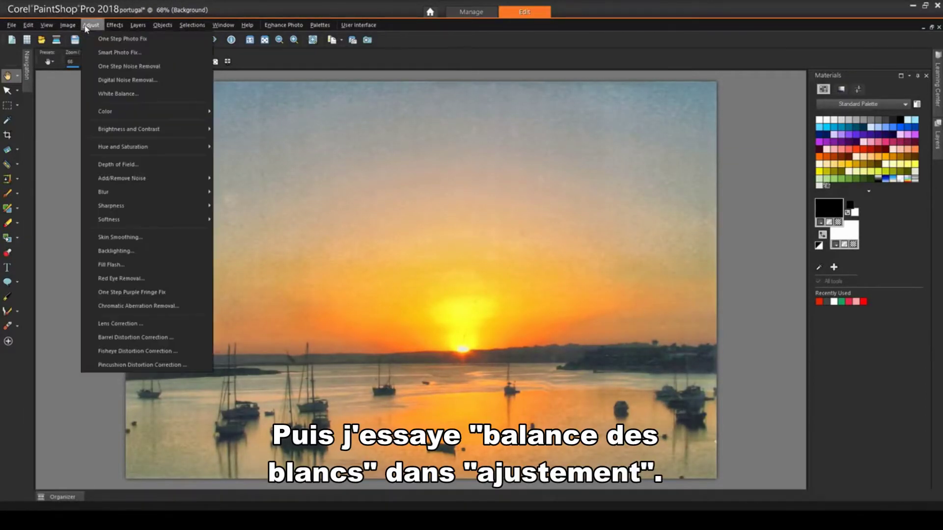
pyautogui.click(118, 93)
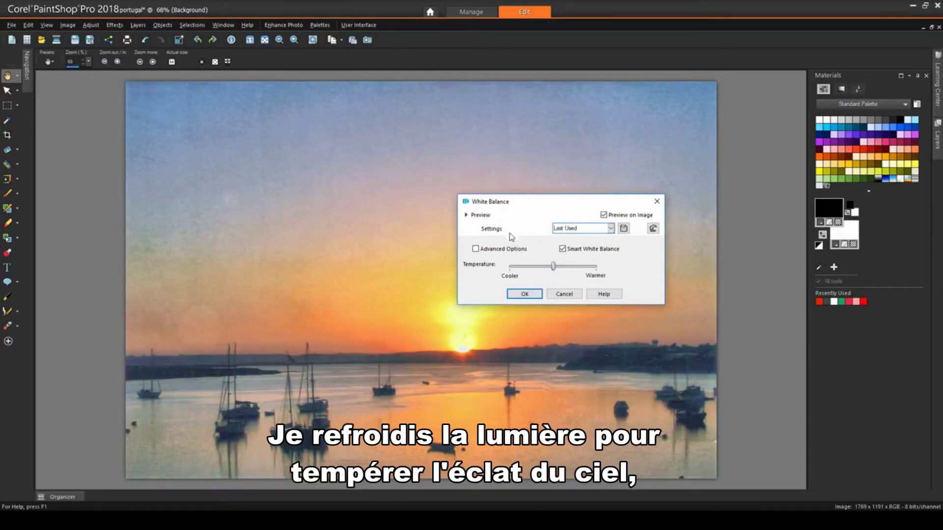
pyautogui.moveTo(554, 268); pyautogui.dragTo(546, 270)
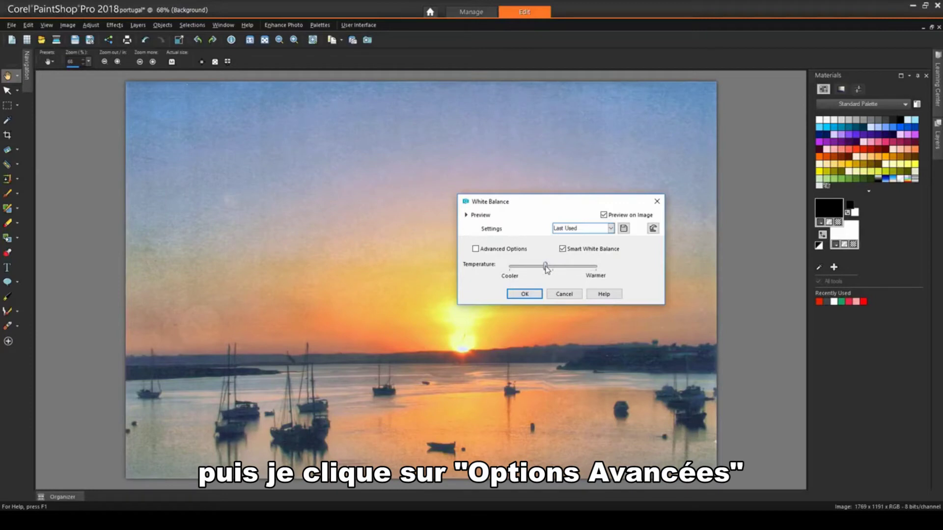
pyautogui.click(476, 249)
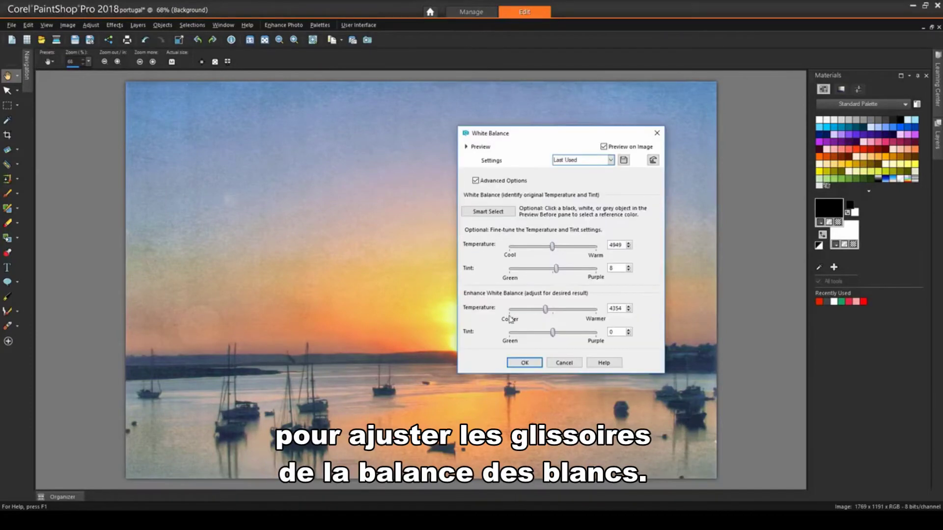
pyautogui.moveTo(546, 311); pyautogui.dragTo(556, 333)
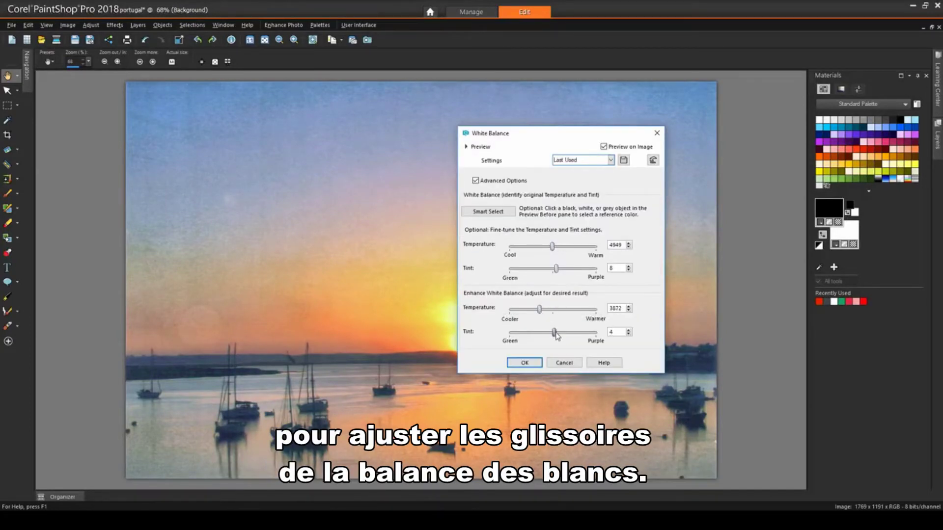
pyautogui.click(524, 363)
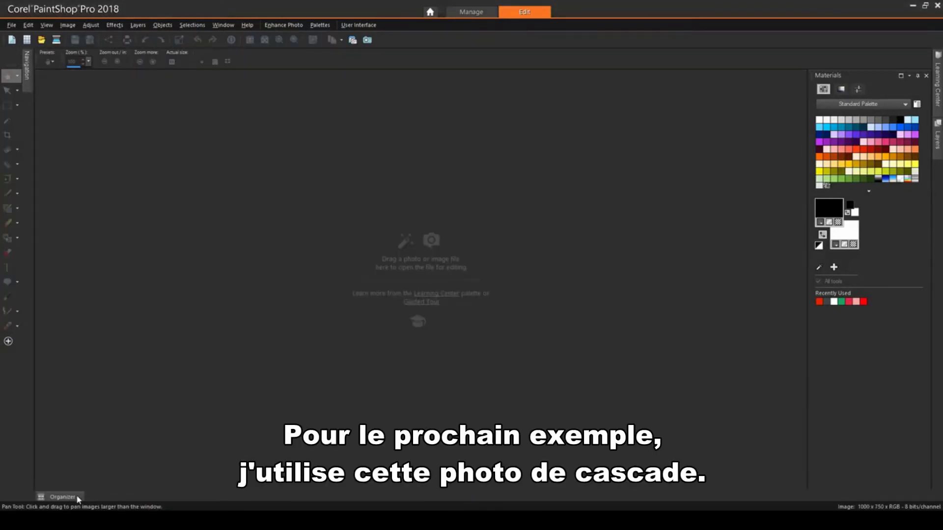
# Drag the waterfall thumbnail from the Organizer into the Edit workspace
pyautogui.click(63, 498)
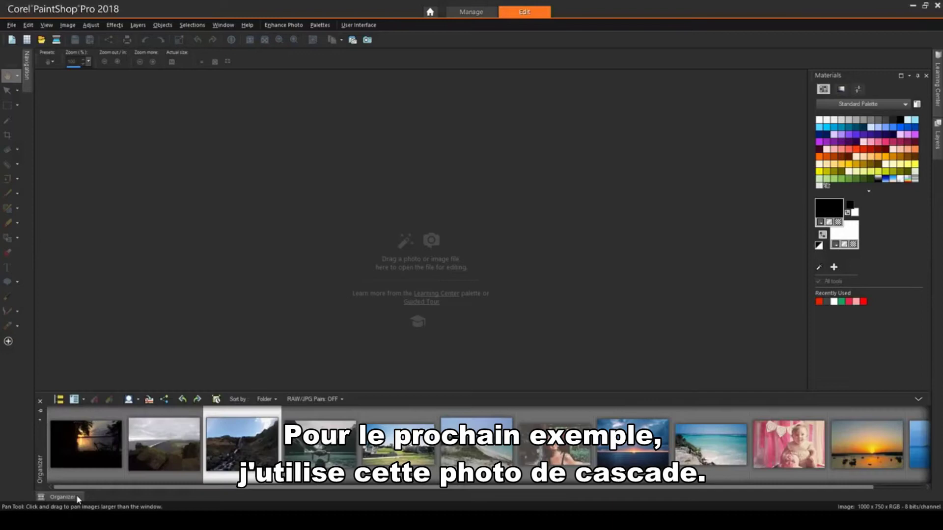
pyautogui.moveTo(228, 449); pyautogui.dragTo(212, 339)
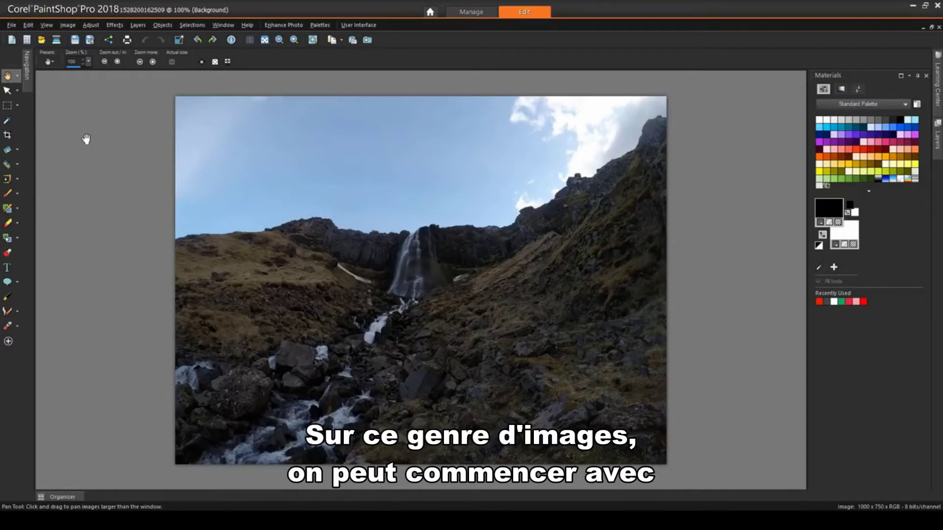
pyautogui.click(91, 25)
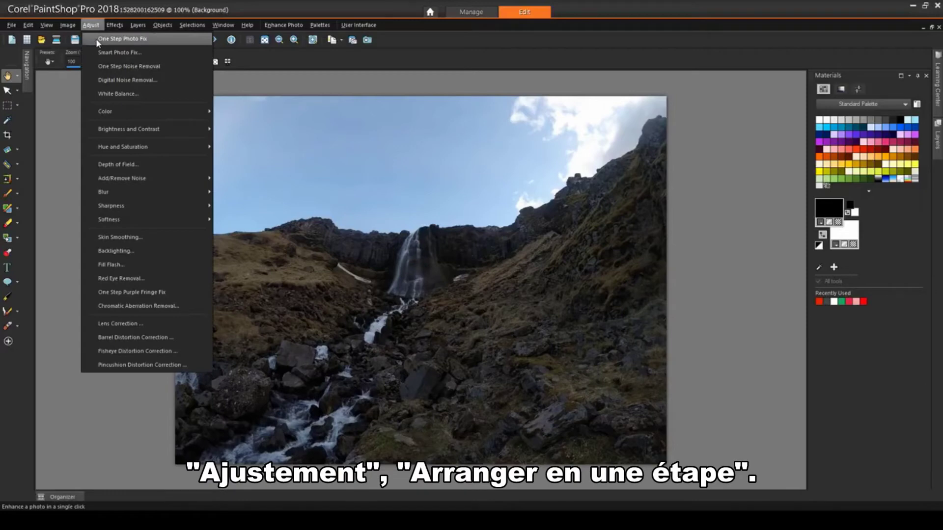
pyautogui.click(97, 40)
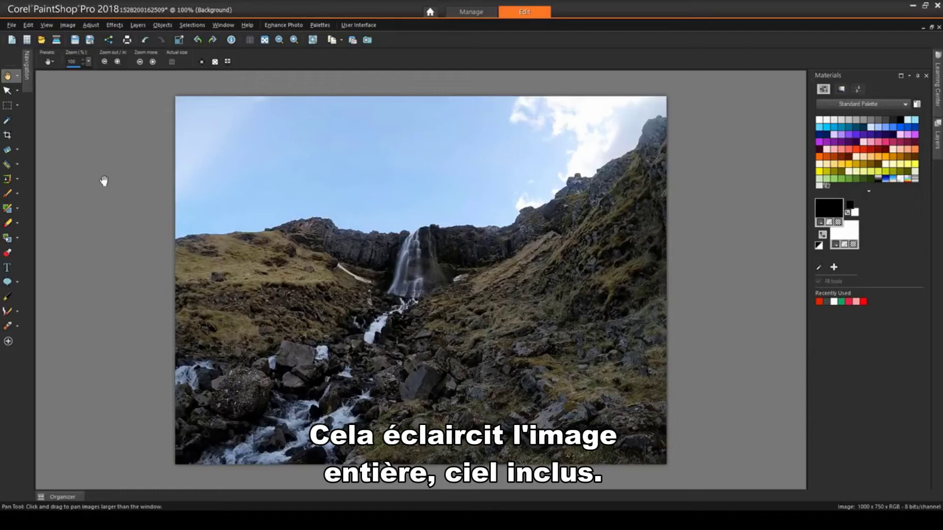
pyautogui.hotkey('ctrl', 'z')
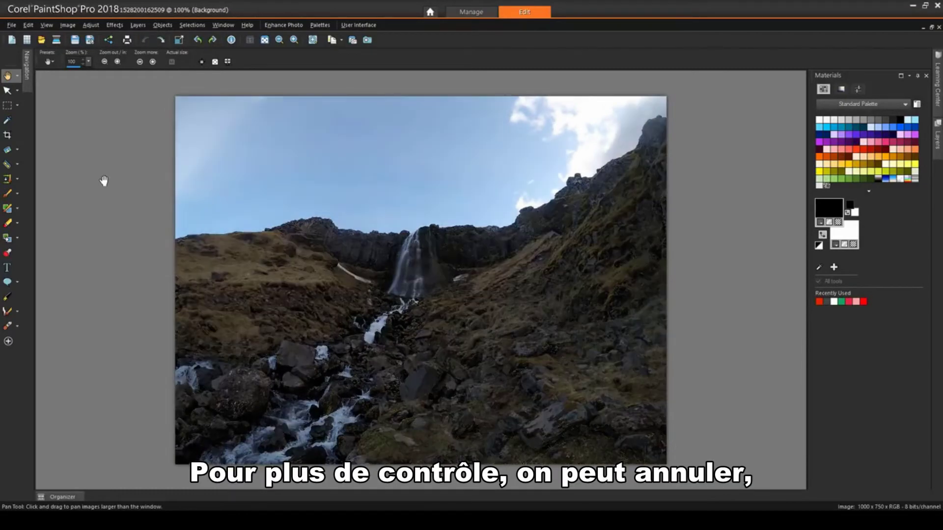
pyautogui.click(90, 26)
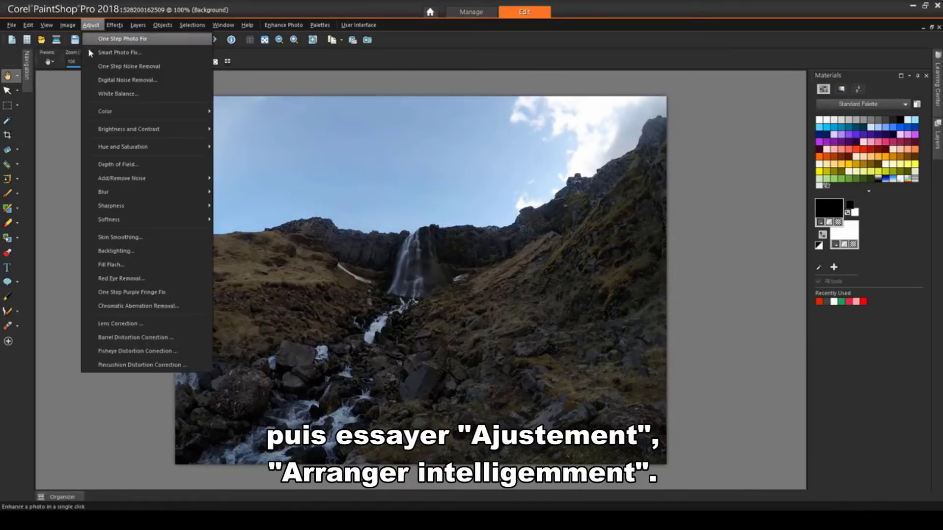
# Start from Smart Photo Fix's suggested settings, then apply Overall 44, Highlights 78, Saturation 33
pyautogui.click(103, 52)
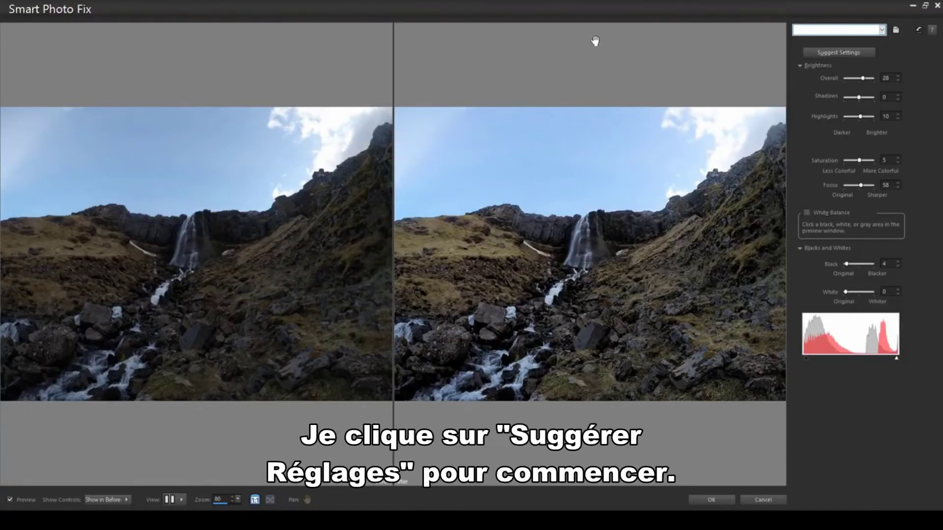
pyautogui.click(839, 52)
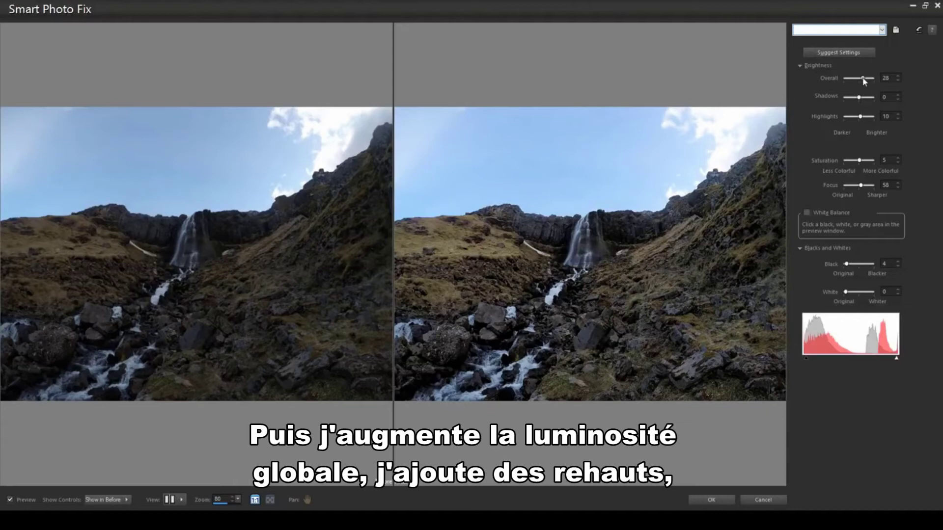
pyautogui.moveTo(864, 81); pyautogui.dragTo(871, 117)
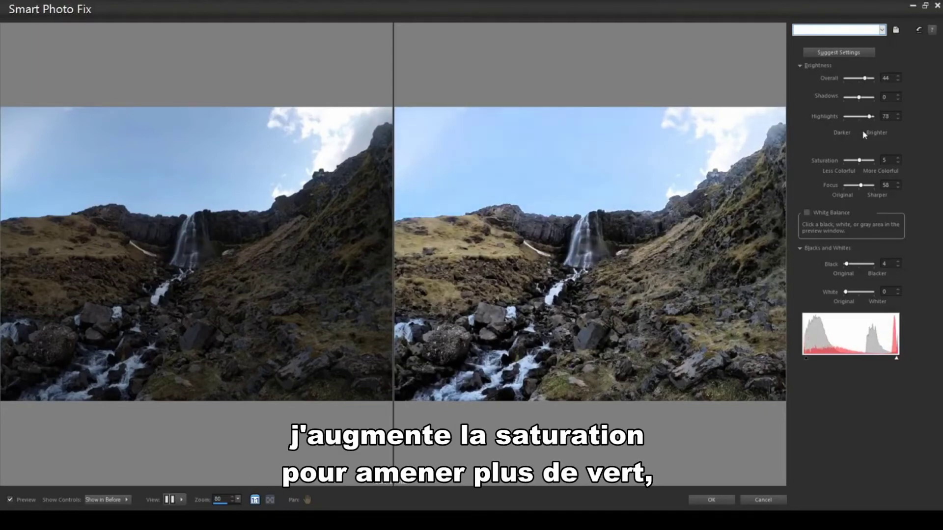
pyautogui.moveTo(859, 161); pyautogui.dragTo(866, 165)
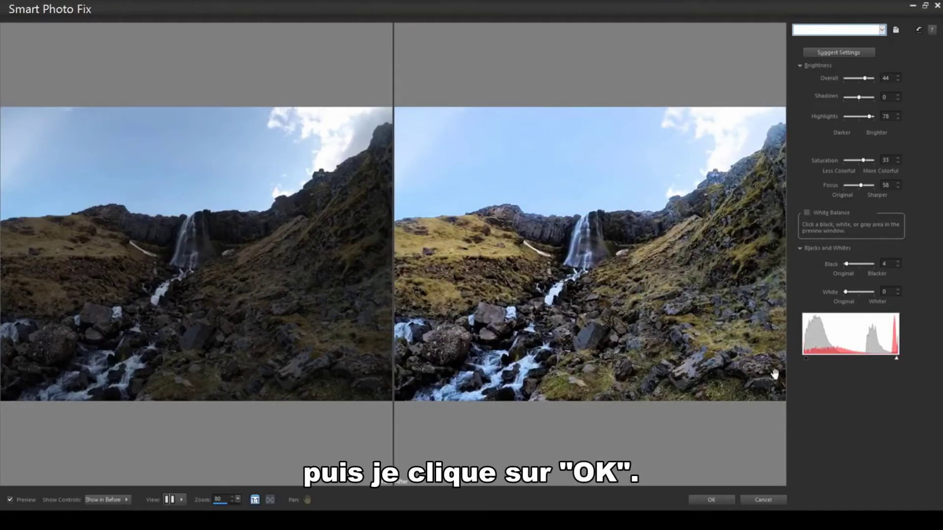
pyautogui.click(712, 501)
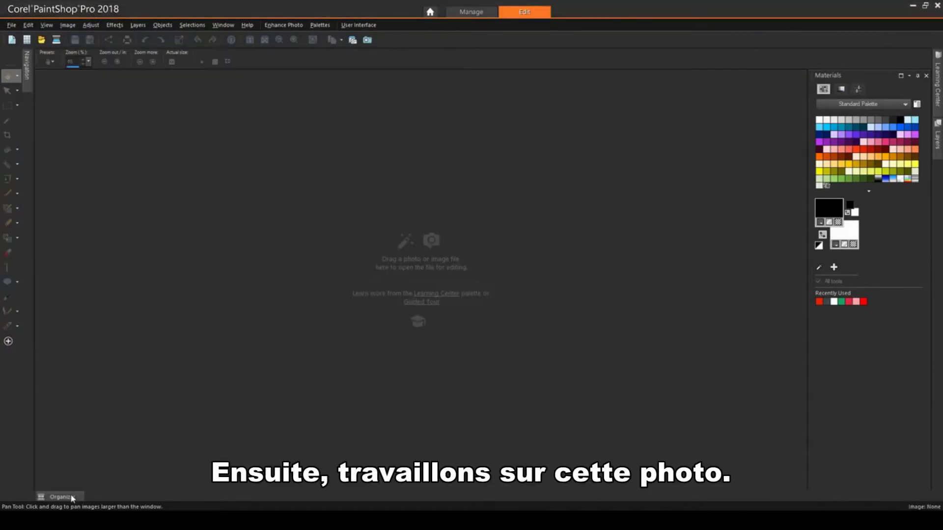
# Open the woman-and-parrot photo, then apply Fade Correction and One Step Noise Removal
pyautogui.click(72, 496)
pyautogui.doubleClick(559, 462)
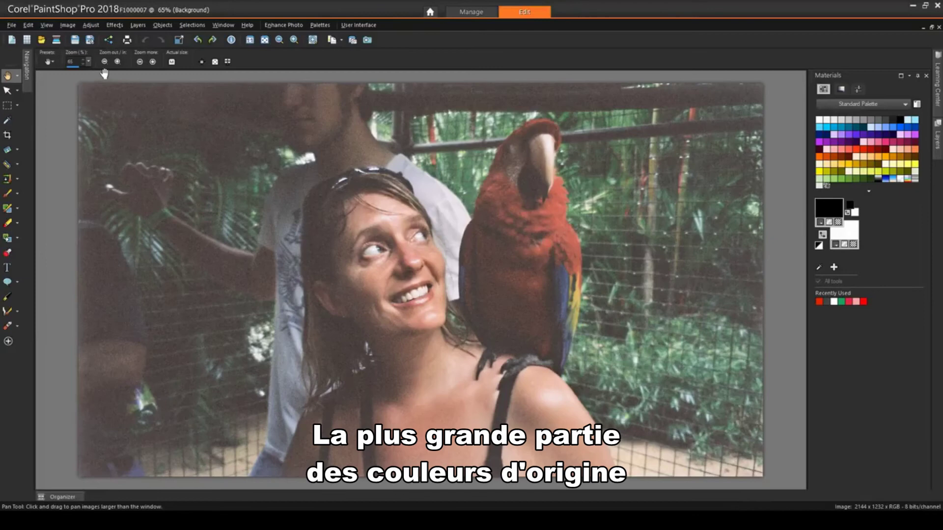
pyautogui.click(91, 25)
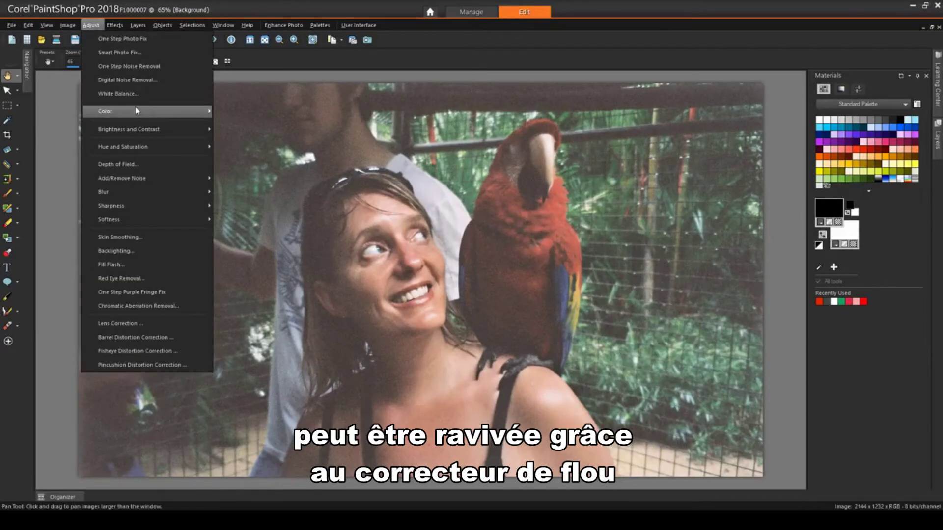
pyautogui.moveTo(135, 108)
pyautogui.click(237, 127)
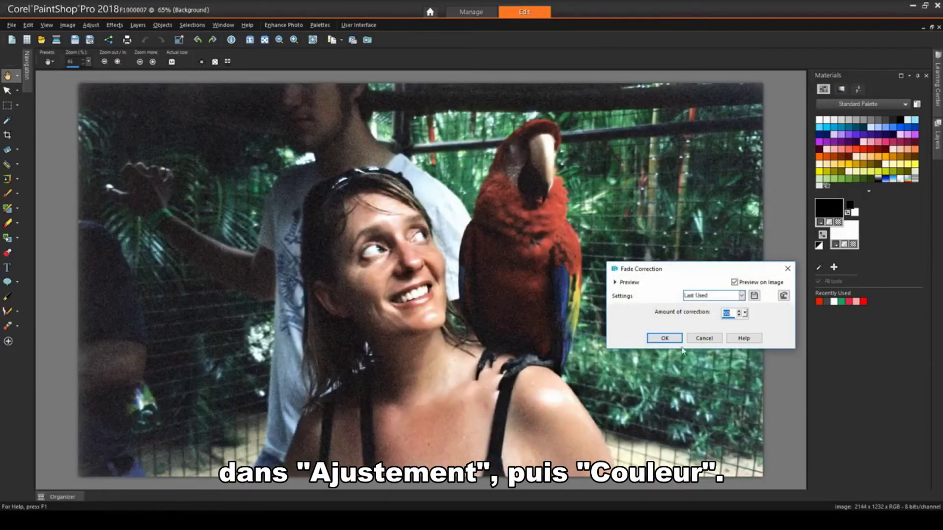
pyautogui.click(659, 338)
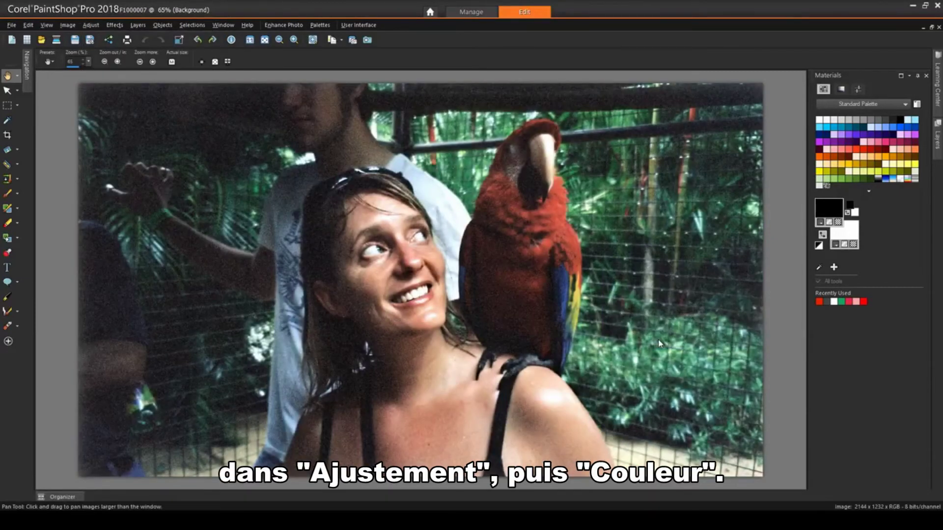
pyautogui.click(91, 26)
pyautogui.click(125, 66)
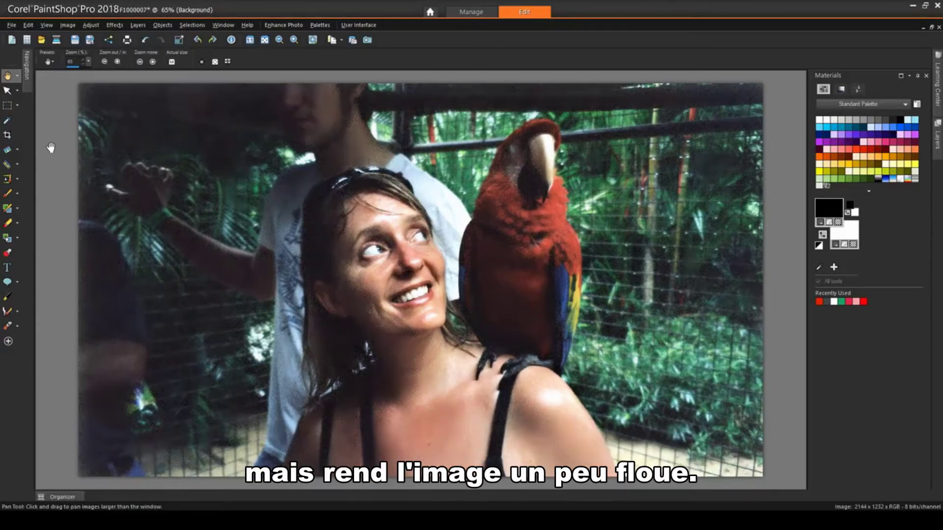
# Apply High Pass Sharpen with radius 123, strength 12 and Soft Light blend mode
pyautogui.click(90, 27)
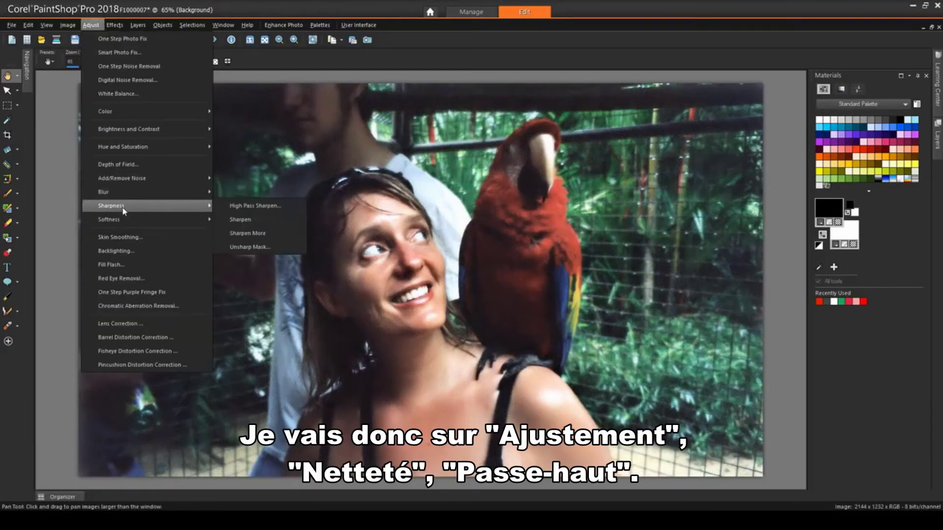
pyautogui.click(236, 211)
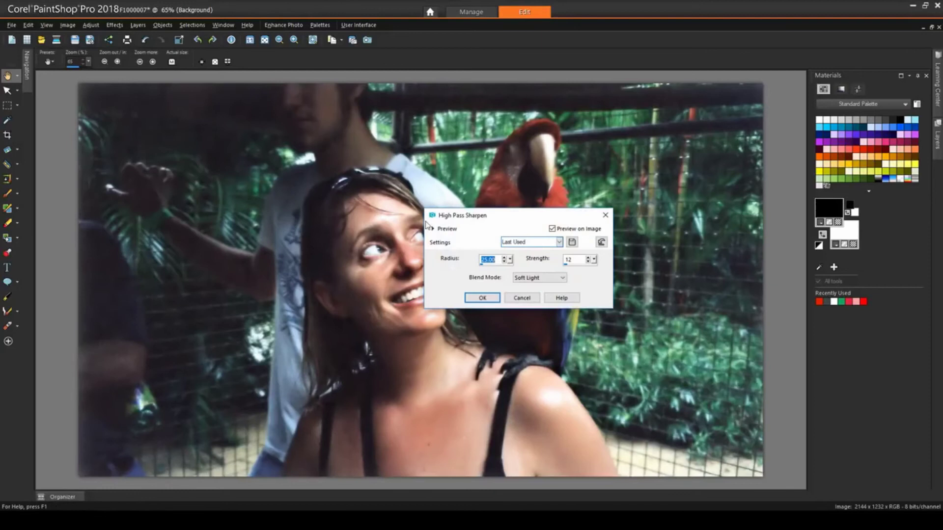
pyautogui.moveTo(485, 218); pyautogui.dragTo(613, 204)
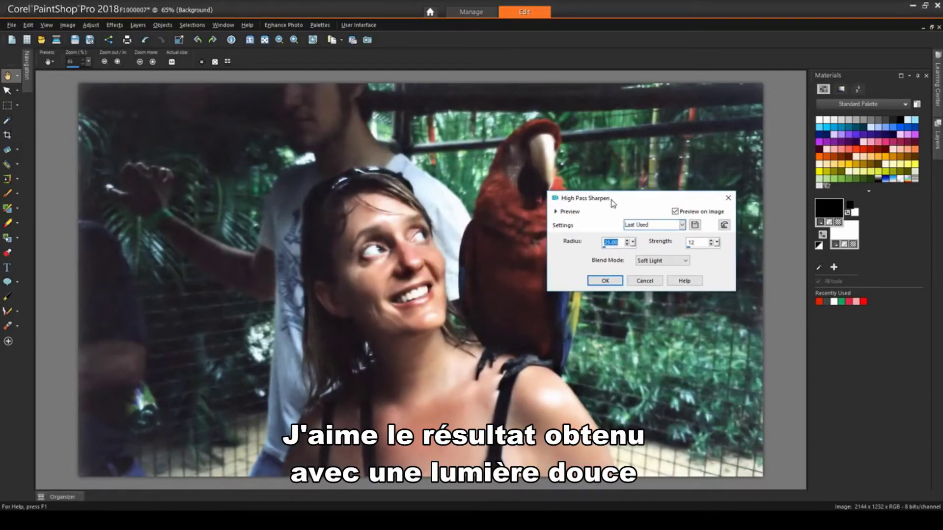
pyautogui.click(628, 240)
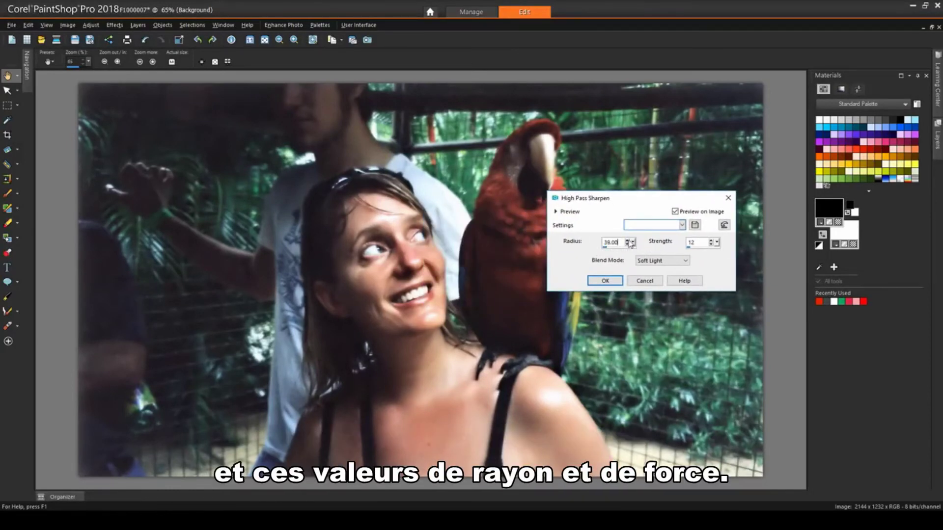
pyautogui.click(628, 240)
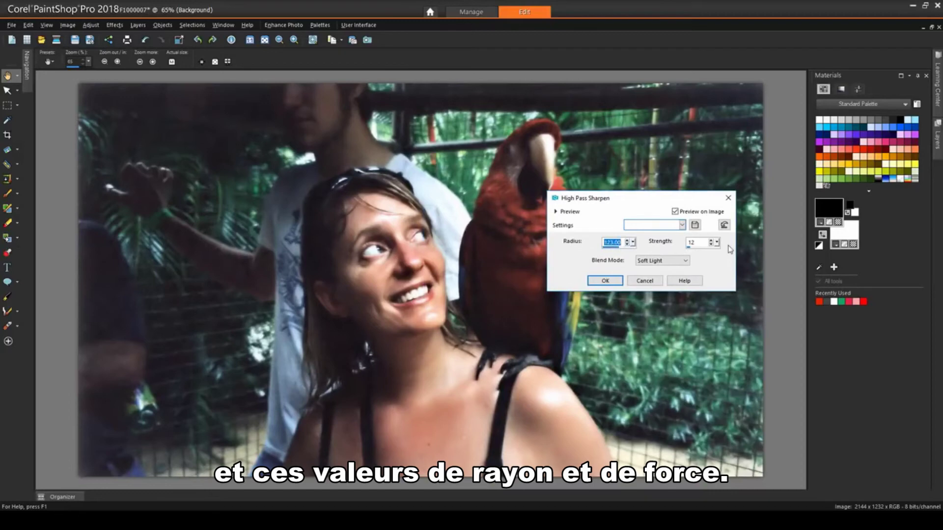
pyautogui.click(697, 243)
pyautogui.click(605, 281)
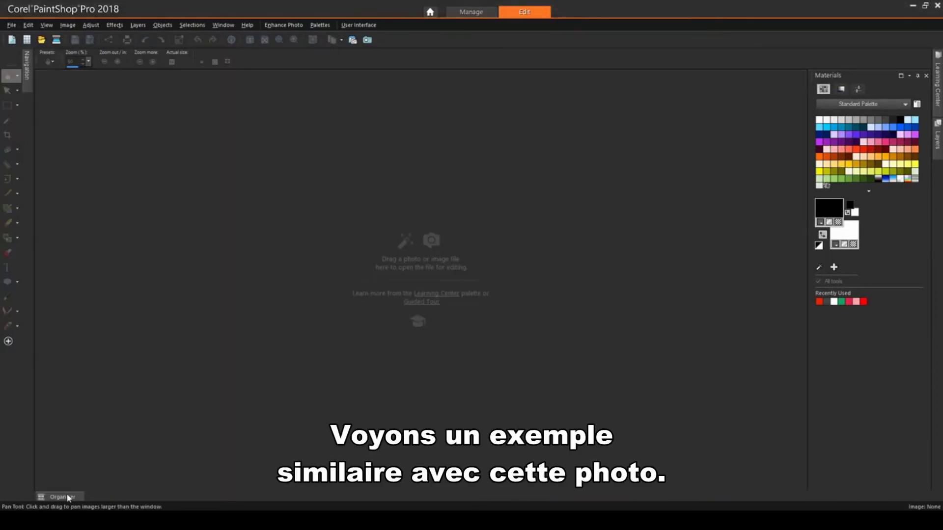
# Open the pink baby birthday photo and apply Fade Correction and One Step Noise Removal
pyautogui.click(67, 497)
pyautogui.doubleClick(789, 445)
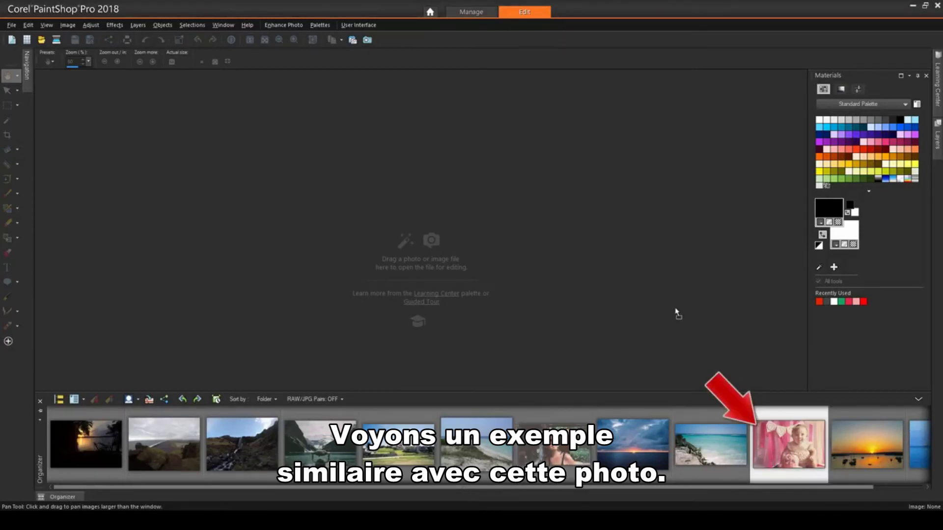
pyautogui.click(90, 24)
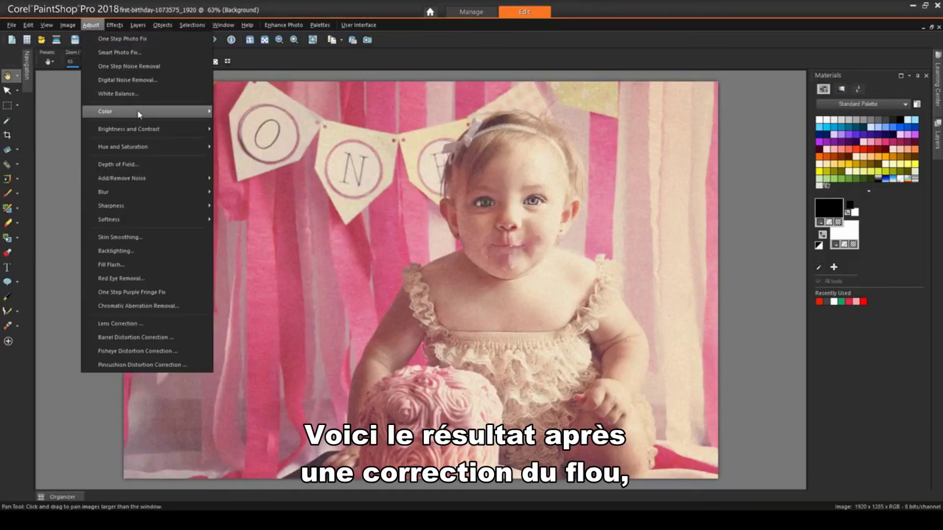
pyautogui.moveTo(137, 110)
pyautogui.click(248, 126)
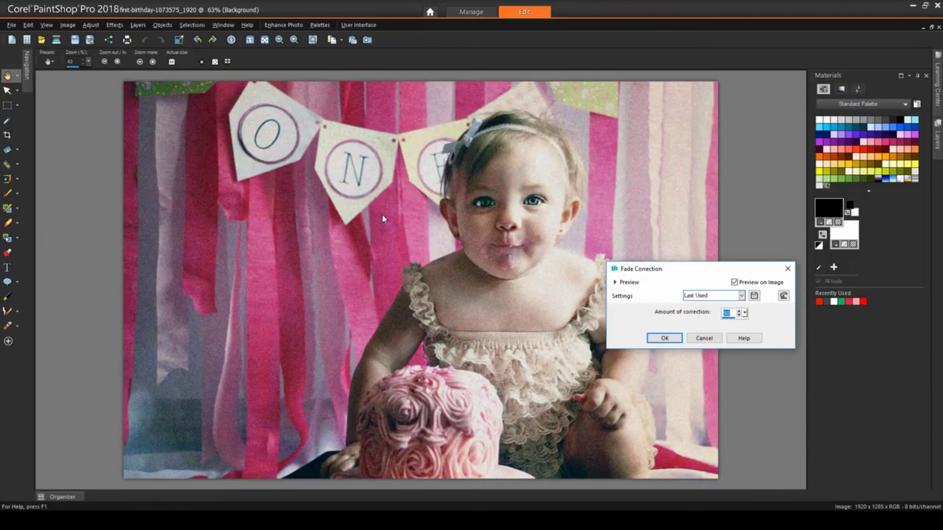
pyautogui.click(665, 338)
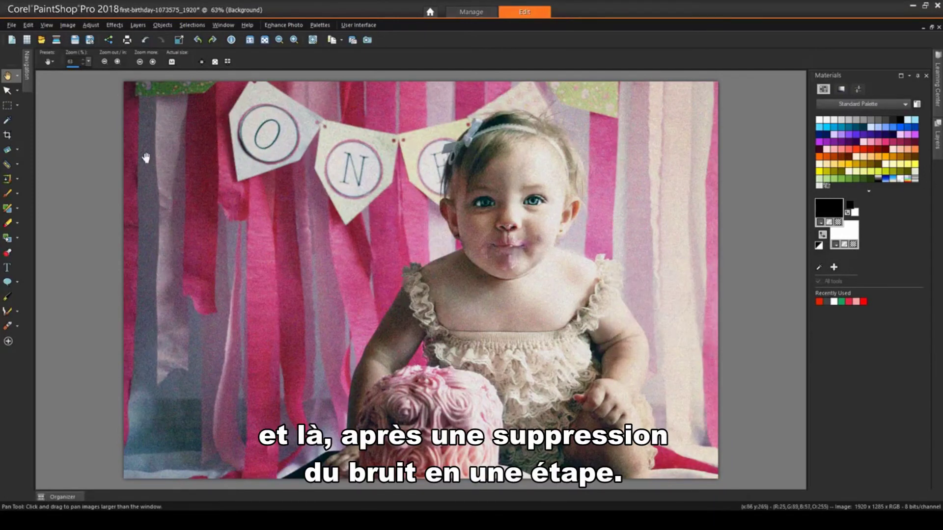
pyautogui.click(91, 24)
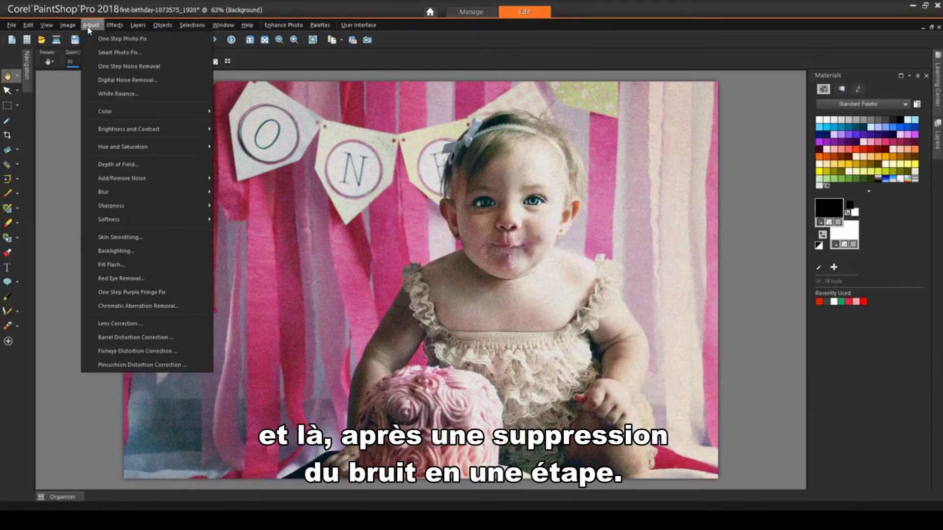
pyautogui.click(104, 65)
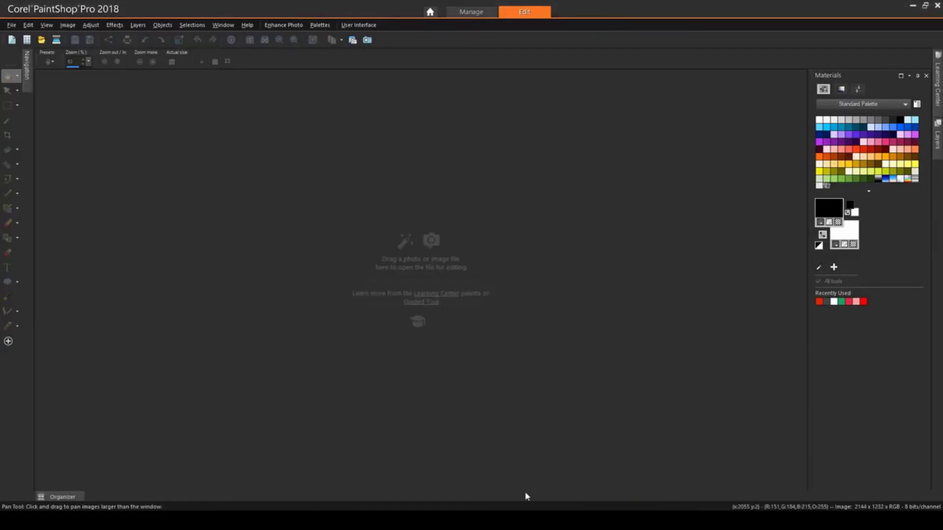
# Open Cozumel_Tulum 11 and its copy Cozumel_Tulum 12, moving the copy's window to the right
pyautogui.click(62, 497)
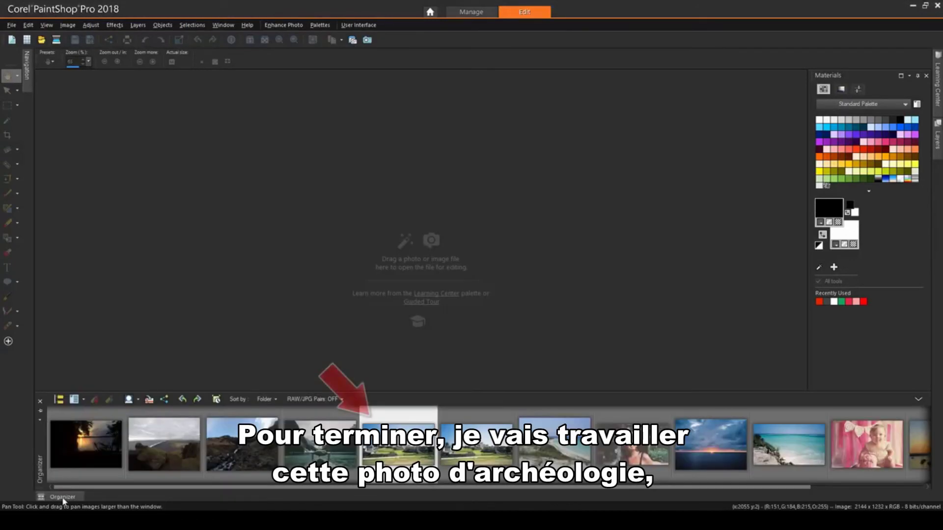
pyautogui.doubleClick(410, 462)
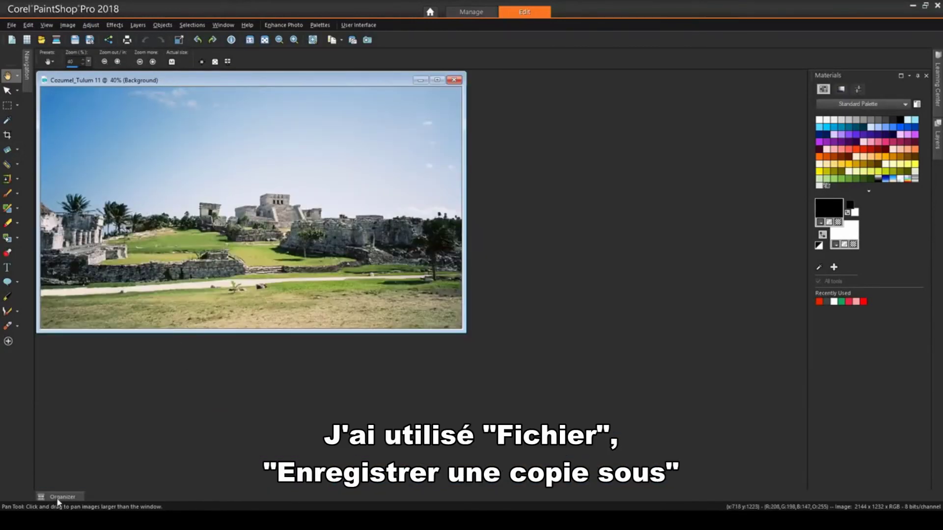
pyautogui.click(59, 498)
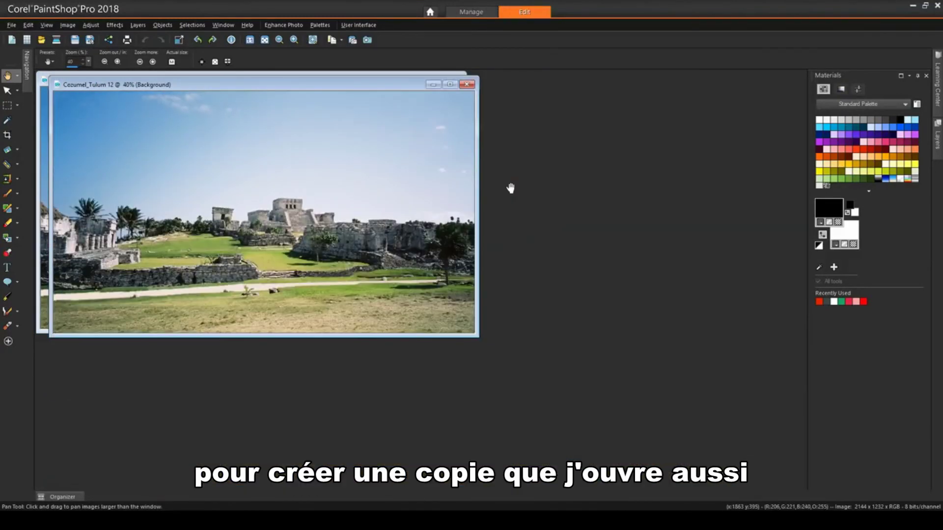
pyautogui.moveTo(314, 83); pyautogui.dragTo(640, 144)
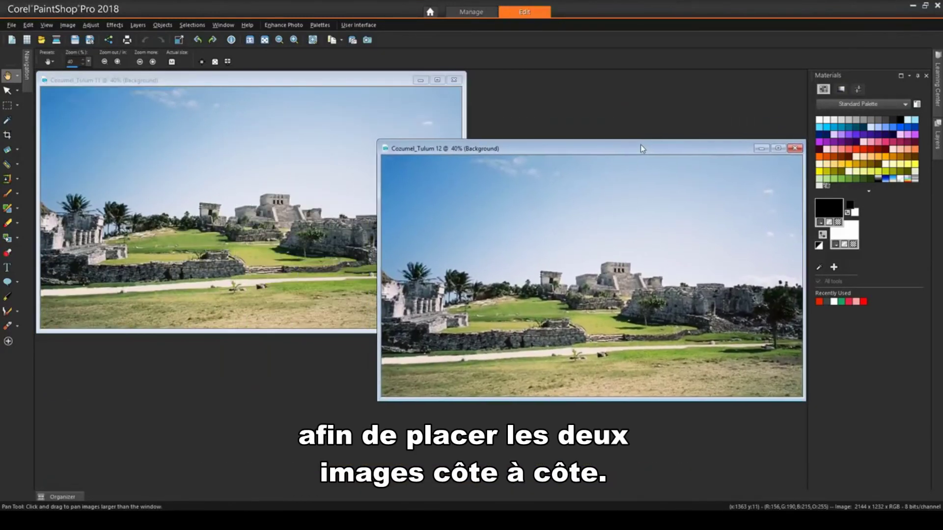
# Set Saturation to 62 on Cozumel_Tulum 11 using Hue/Saturation/Lightness
pyautogui.click(279, 86)
pyautogui.click(90, 25)
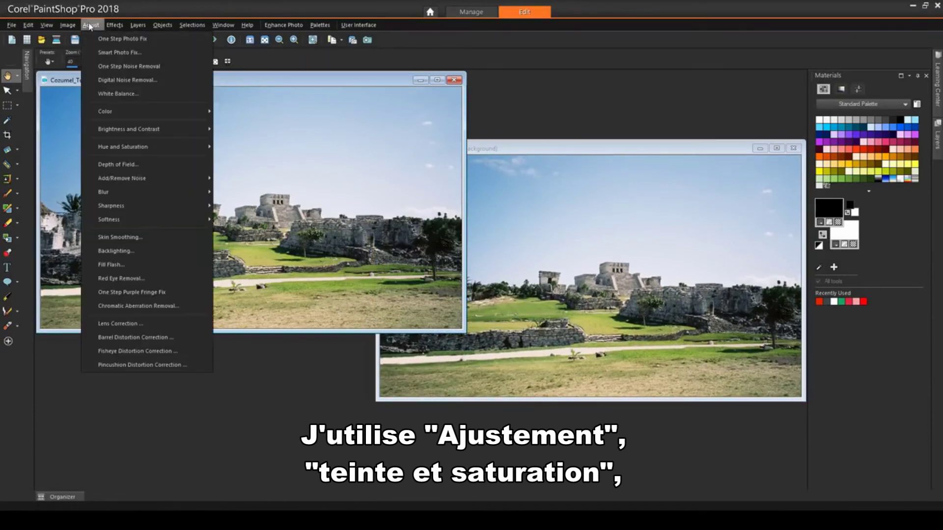
pyautogui.moveTo(163, 151)
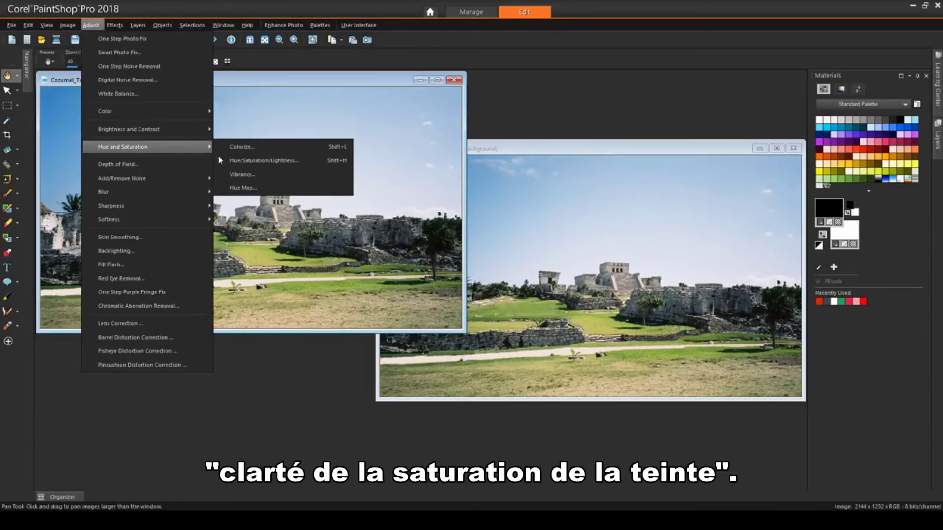
pyautogui.click(237, 161)
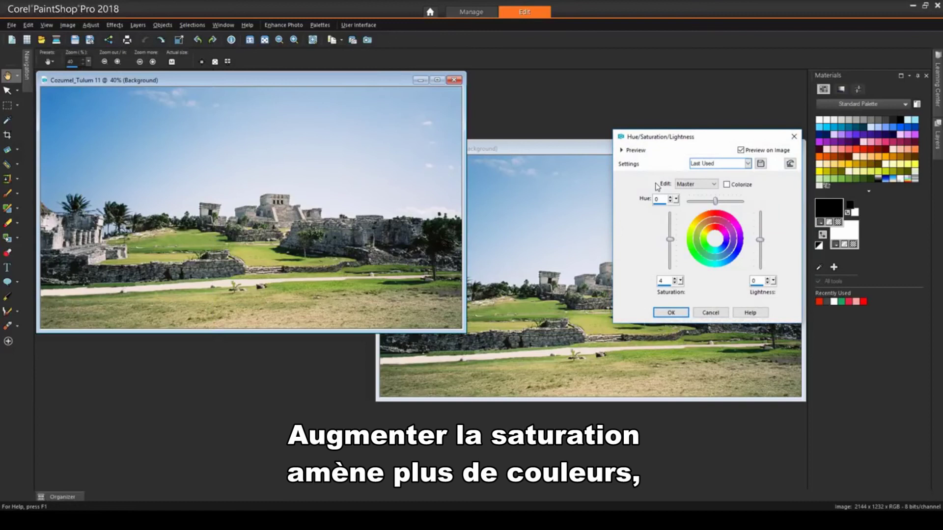
pyautogui.moveTo(670, 240); pyautogui.dragTo(672, 231)
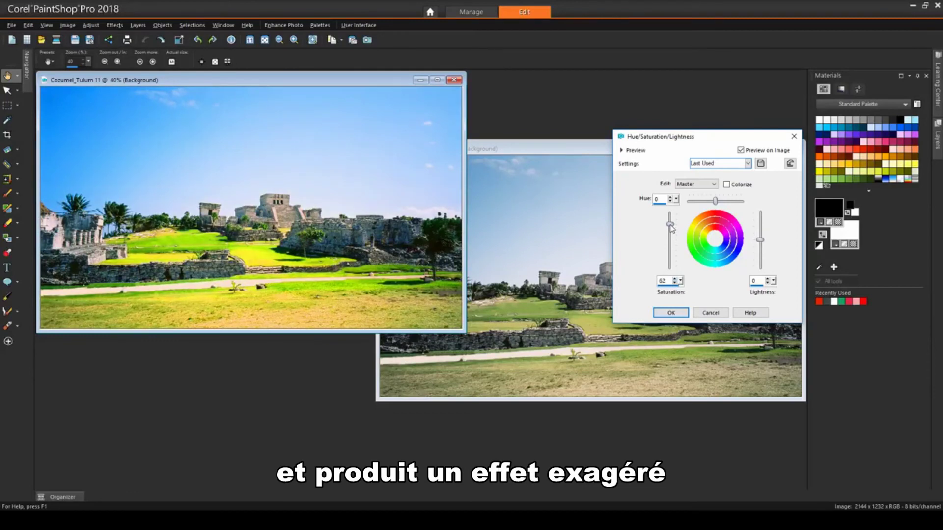
pyautogui.click(671, 312)
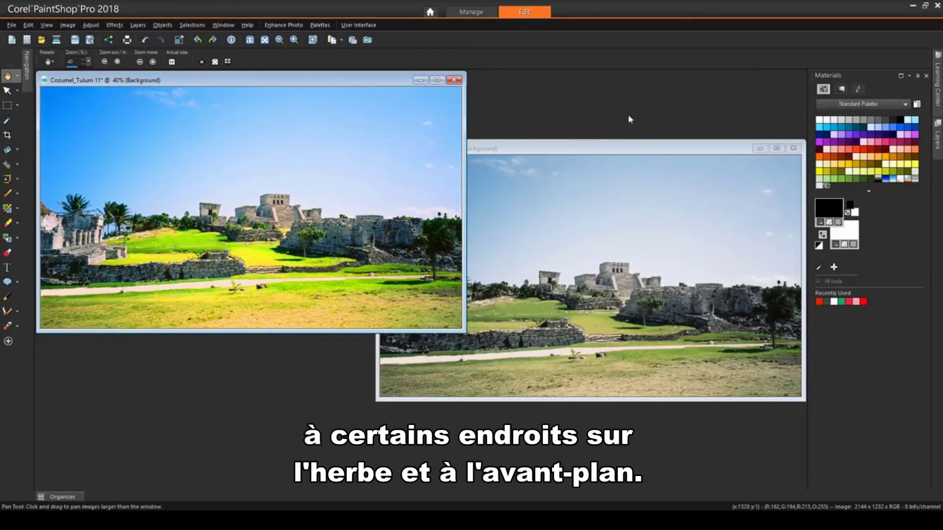
# Apply Vibrancy with Strength 68 to Cozumel_Tulum 12
pyautogui.click(679, 156)
pyautogui.click(91, 25)
pyautogui.moveTo(168, 144)
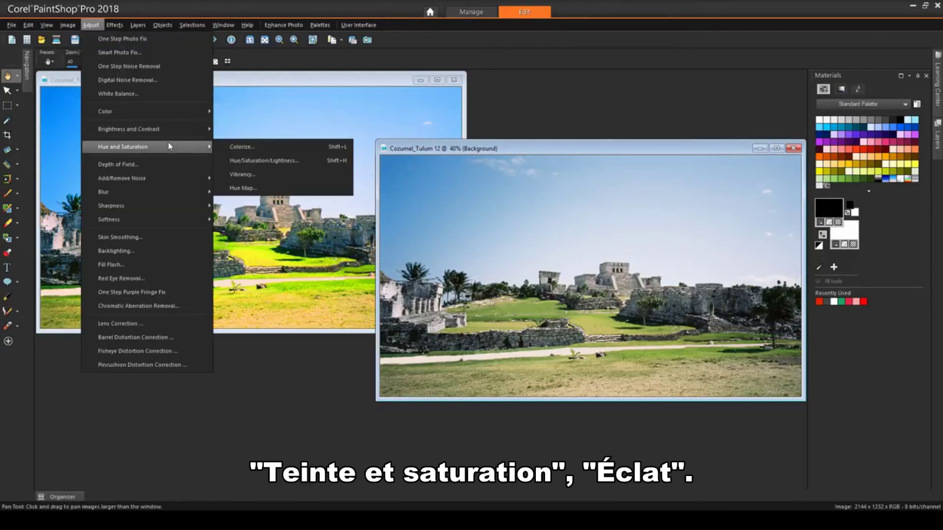
pyautogui.click(258, 171)
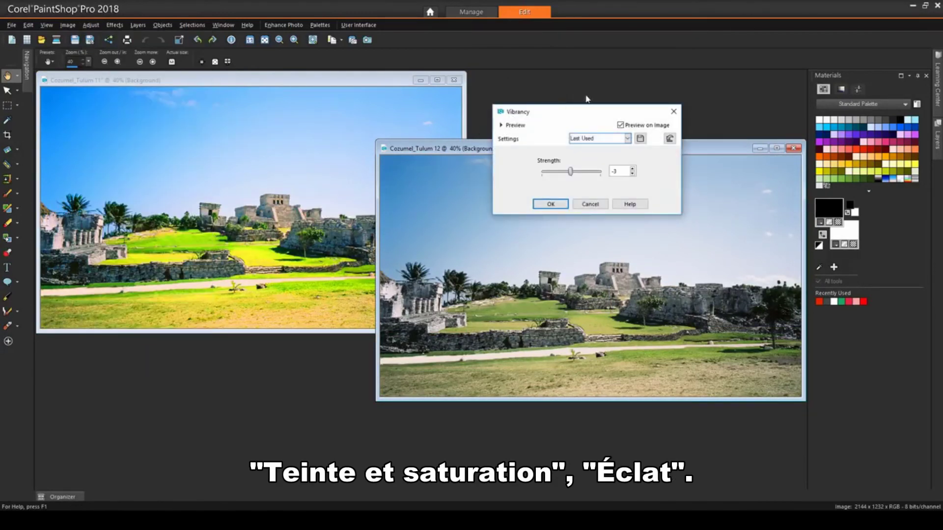
pyautogui.moveTo(587, 111); pyautogui.dragTo(624, 84)
pyautogui.moveTo(612, 146); pyautogui.dragTo(628, 150)
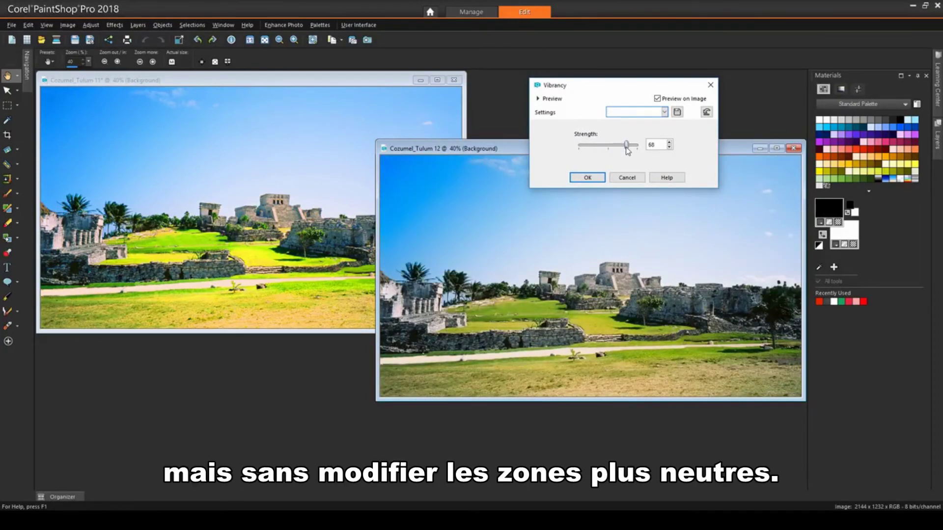
pyautogui.moveTo(623, 90); pyautogui.dragTo(643, 84)
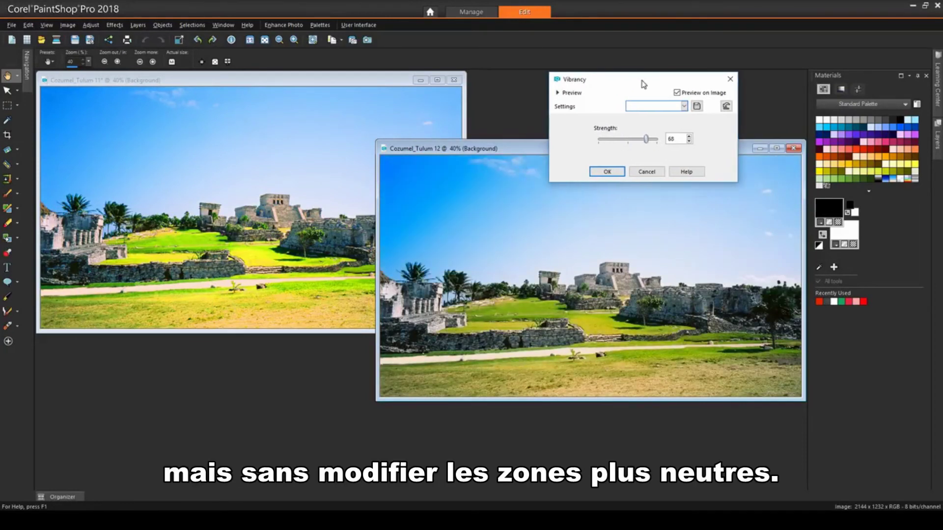
pyautogui.click(611, 176)
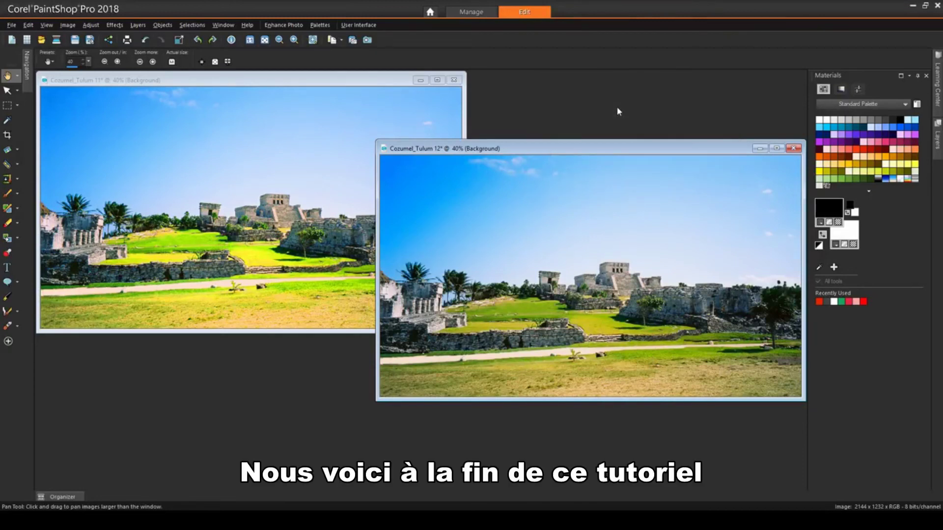